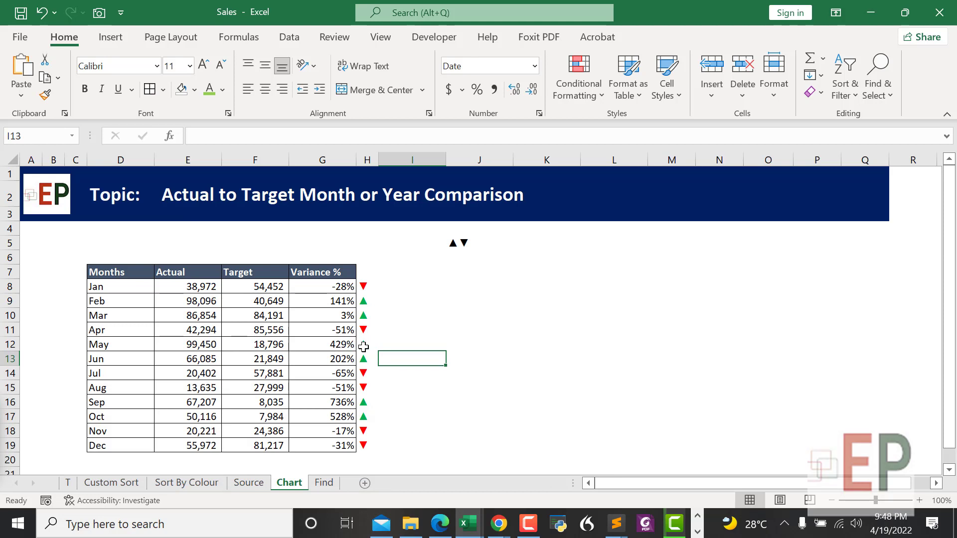
Step: Select the Months and Actual columns D7:E19 of the sales table
click(473, 390)
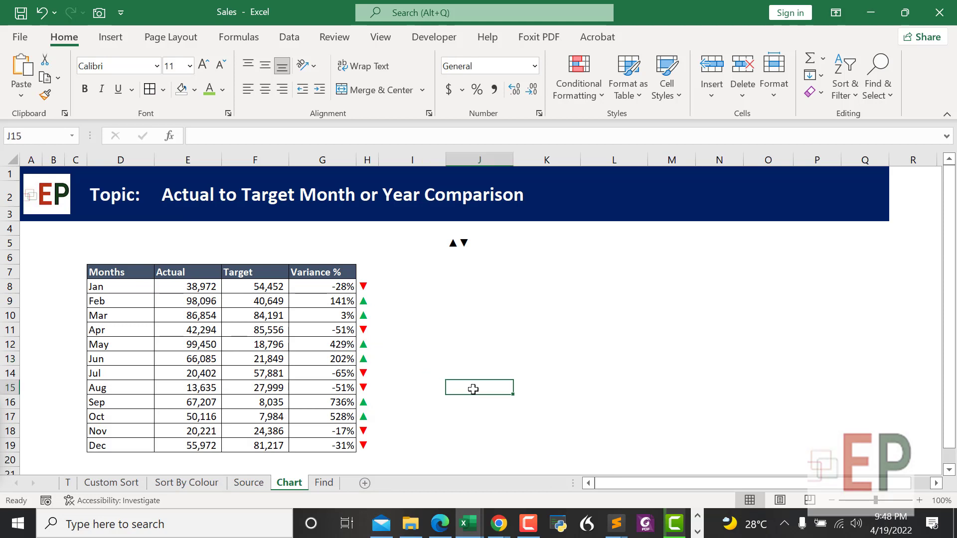
click(485, 357)
click(474, 301)
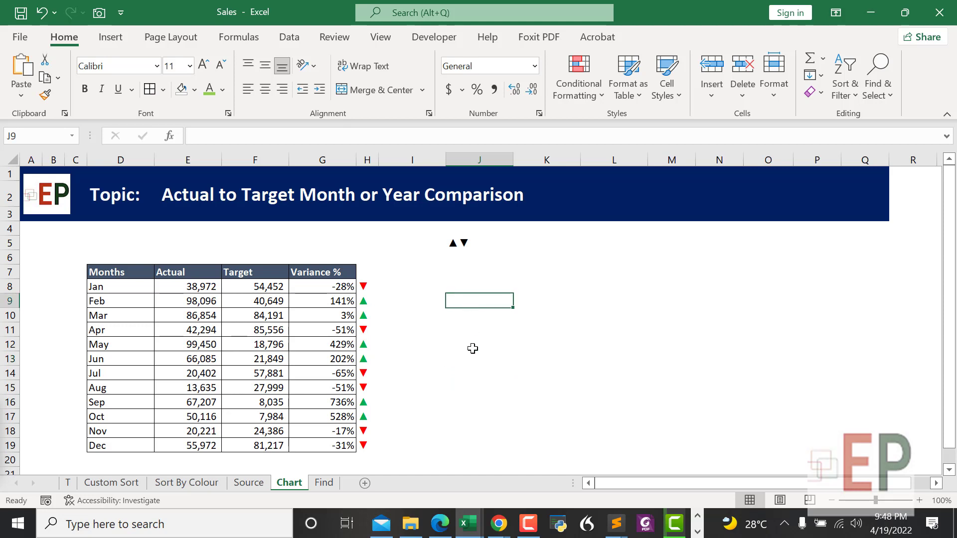
click(472, 361)
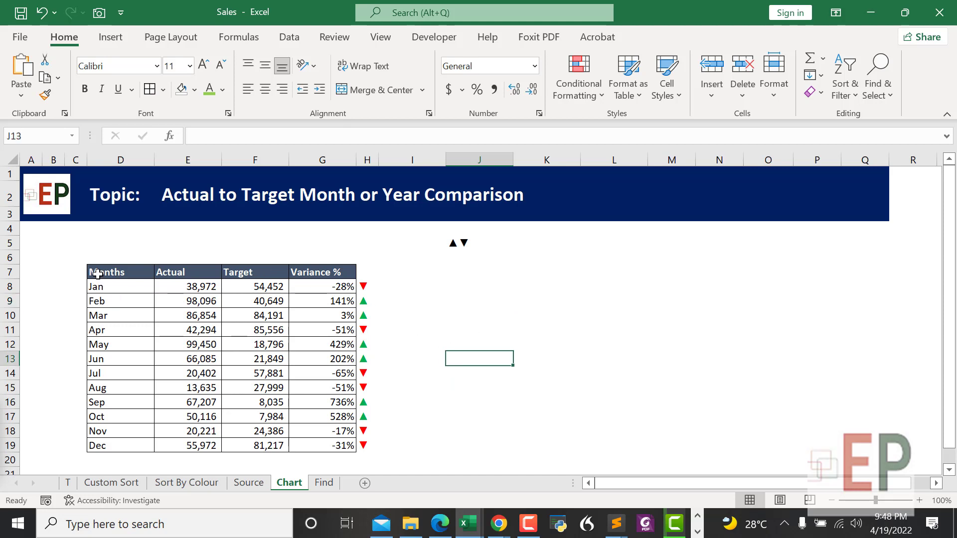
click(115, 354)
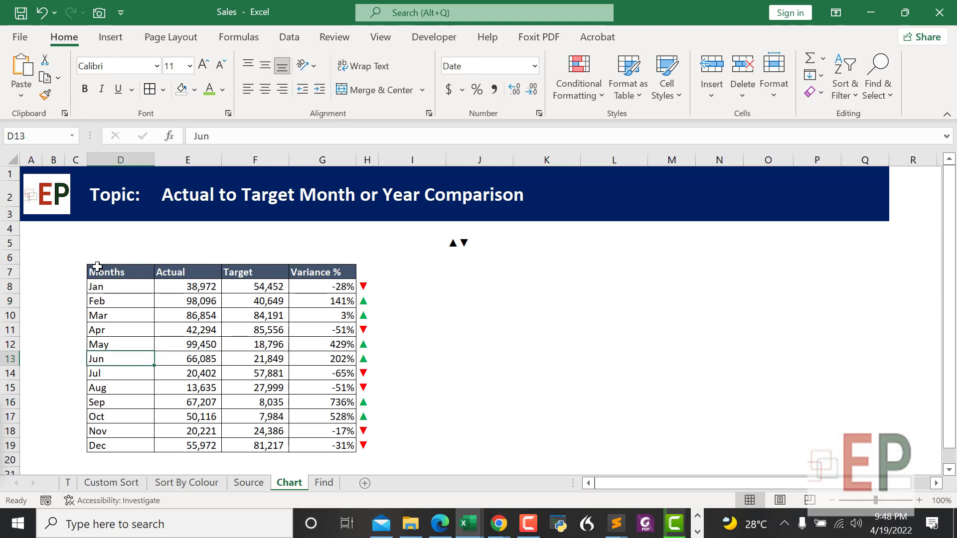
click(55, 272)
drag(109, 275, 174, 447)
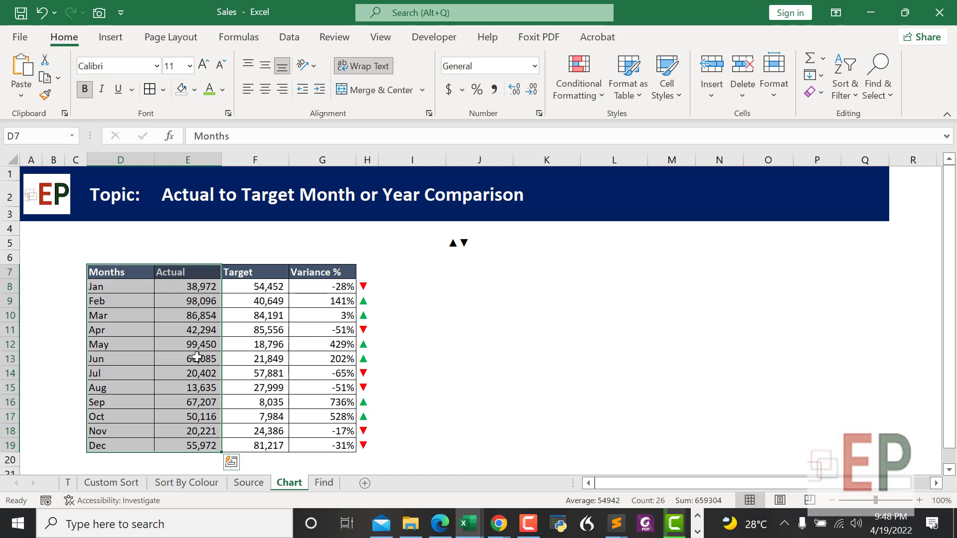
Step: Try the Variance % and arrow columns, then reselect the Months and Actual data
click(468, 331)
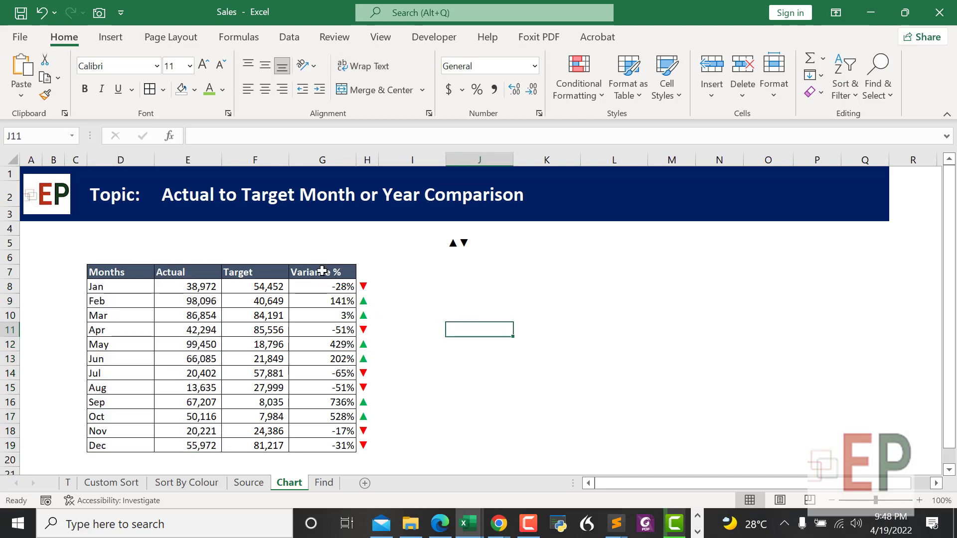
drag(322, 272, 344, 446)
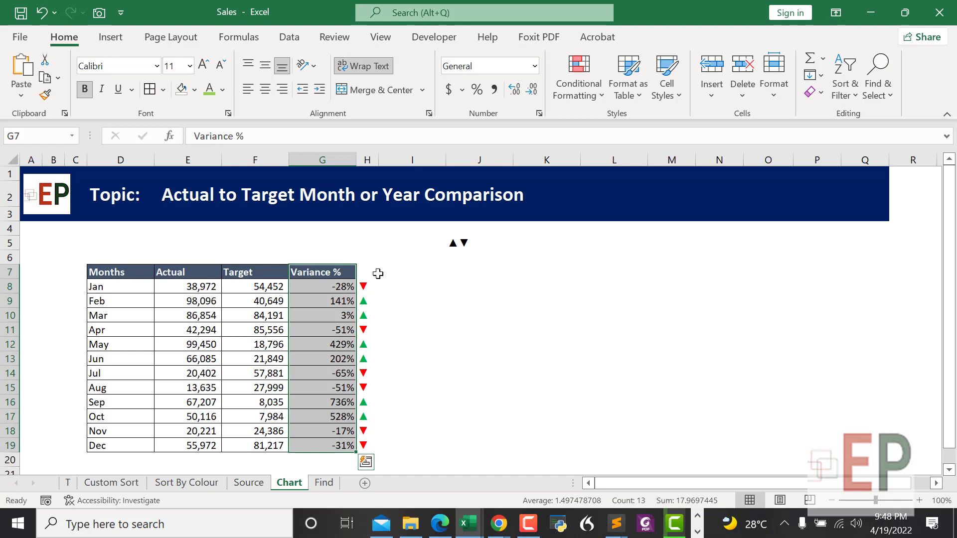
drag(378, 273, 372, 461)
click(461, 363)
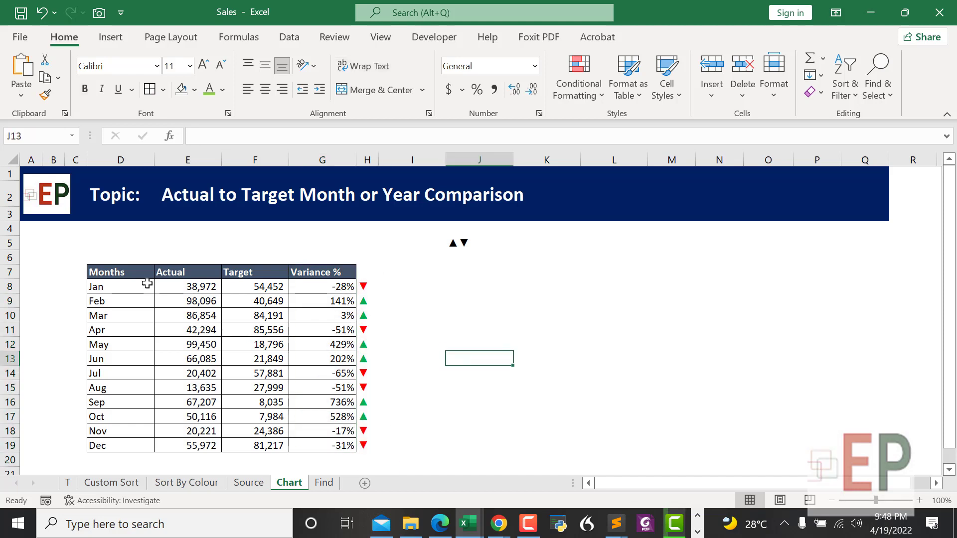
drag(99, 272, 189, 445)
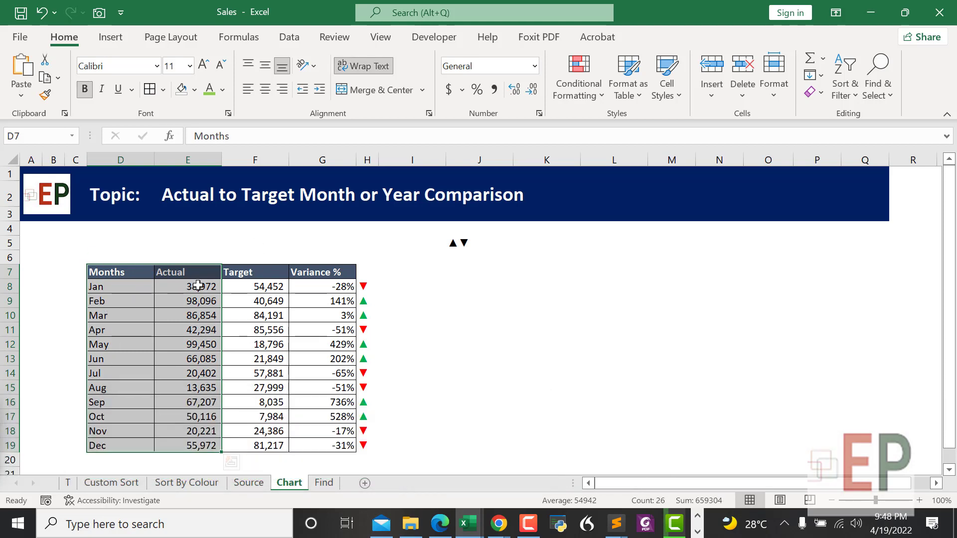
Step: Insert a Clustered Column chart of the Jan–Dec Actual values from All Charts
key(alt)
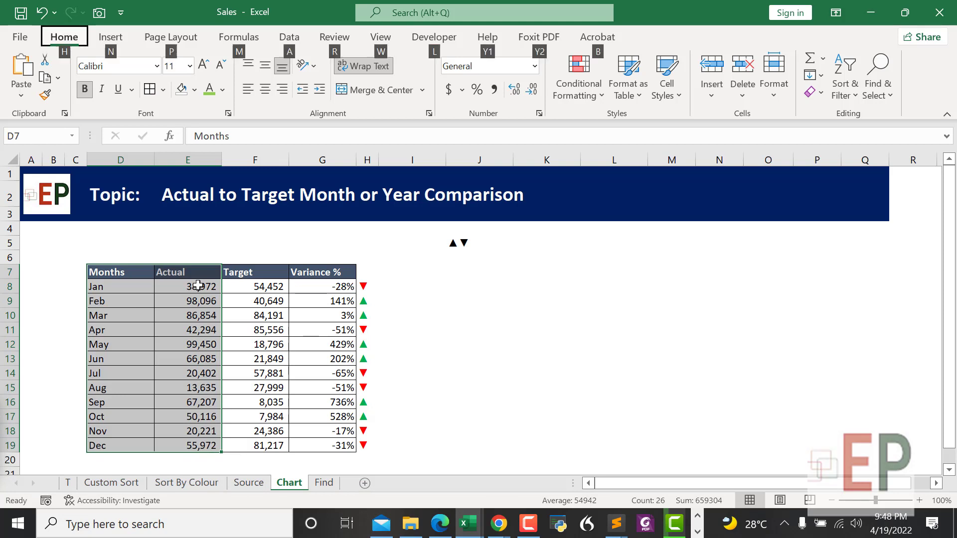
key(Right)
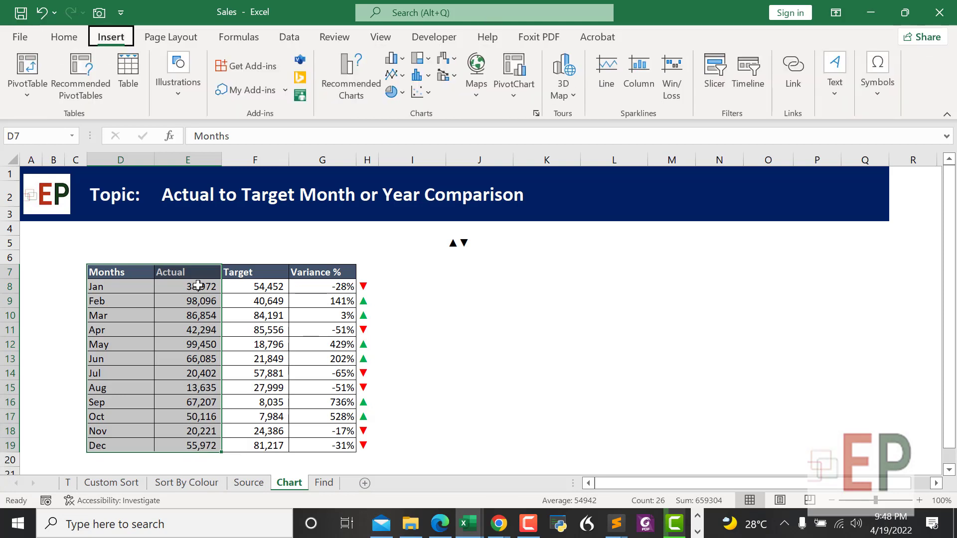
key(r)
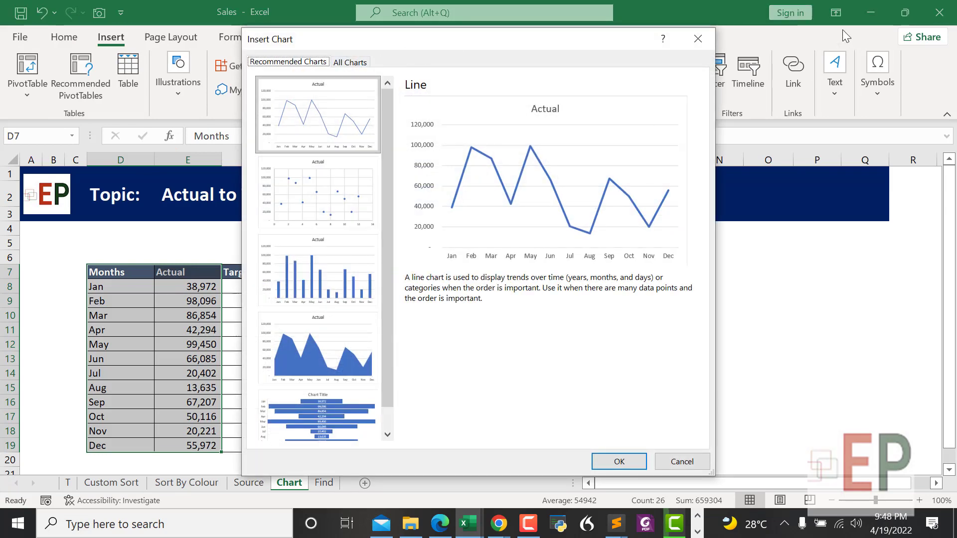
click(700, 42)
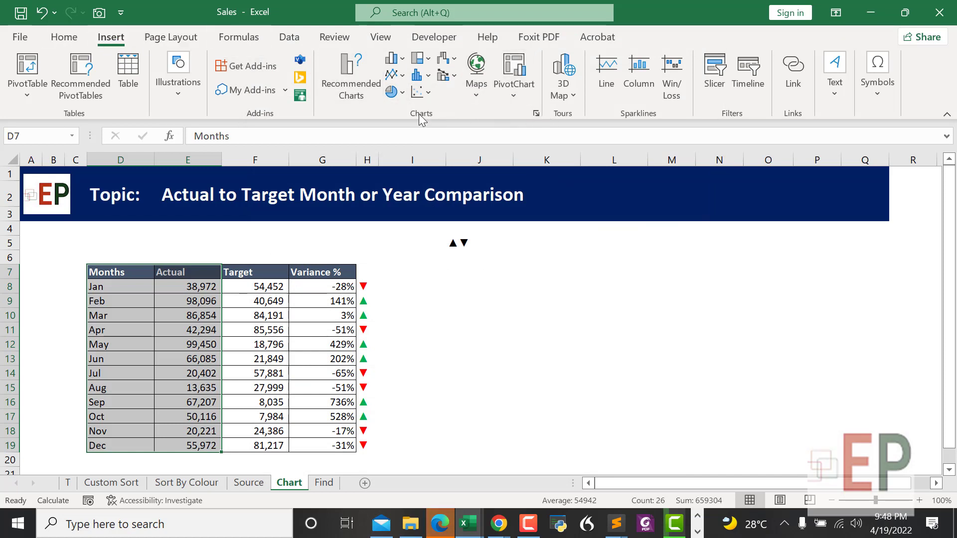
click(536, 114)
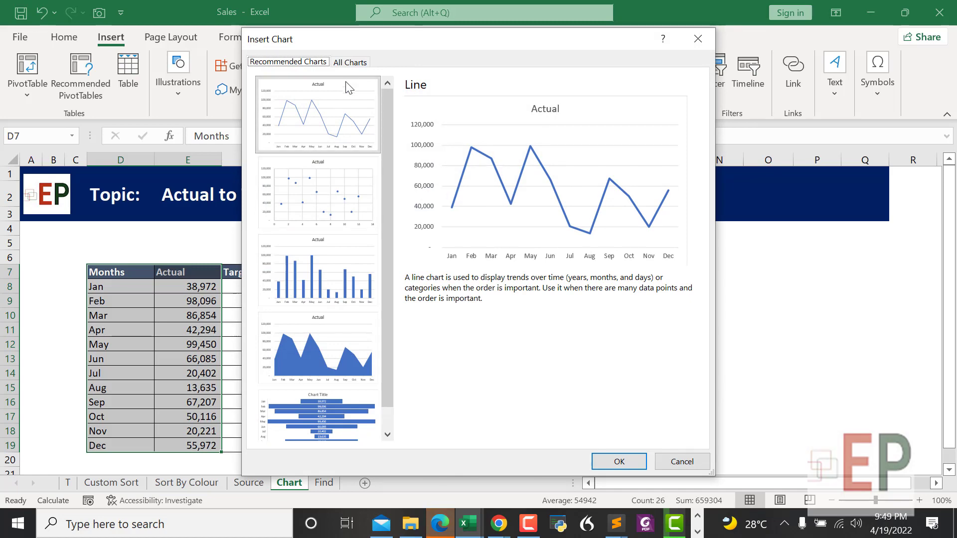
click(348, 63)
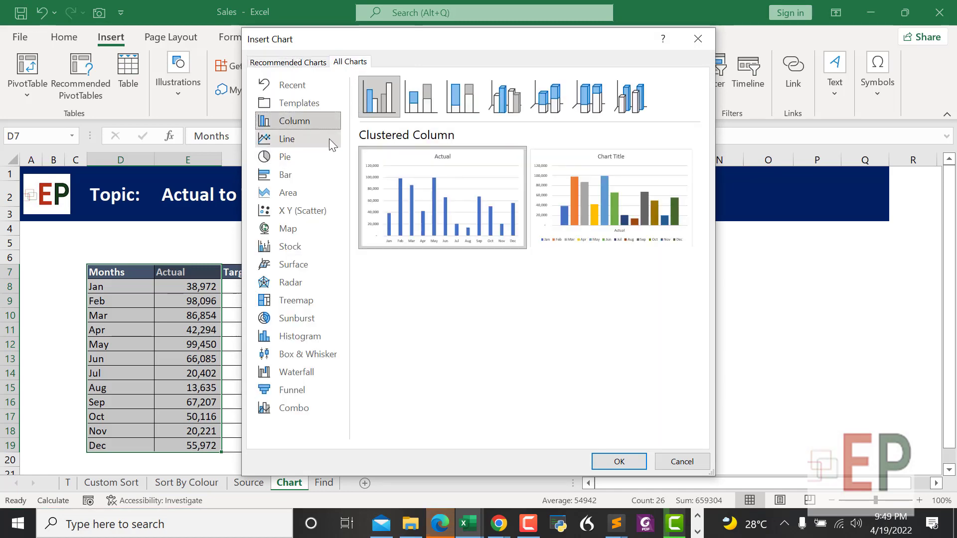
mouse_move(434, 195)
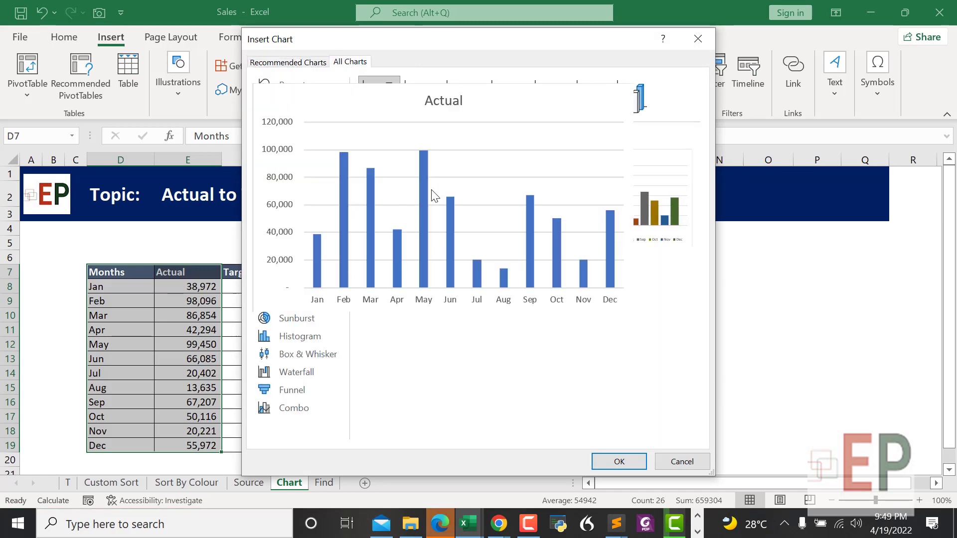
click(618, 460)
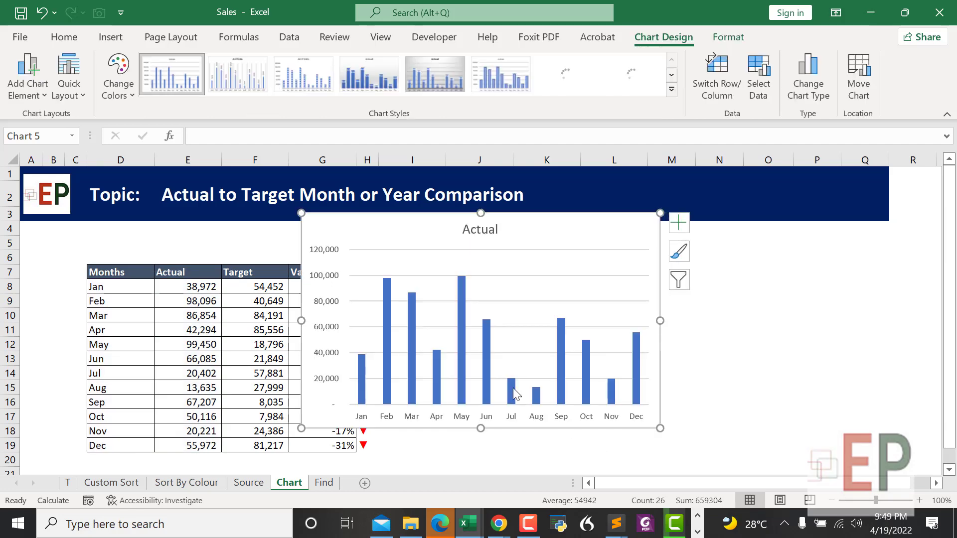
Step: Move the Actual chart to the right of the sales table and reselect it
drag(551, 228, 699, 240)
click(564, 449)
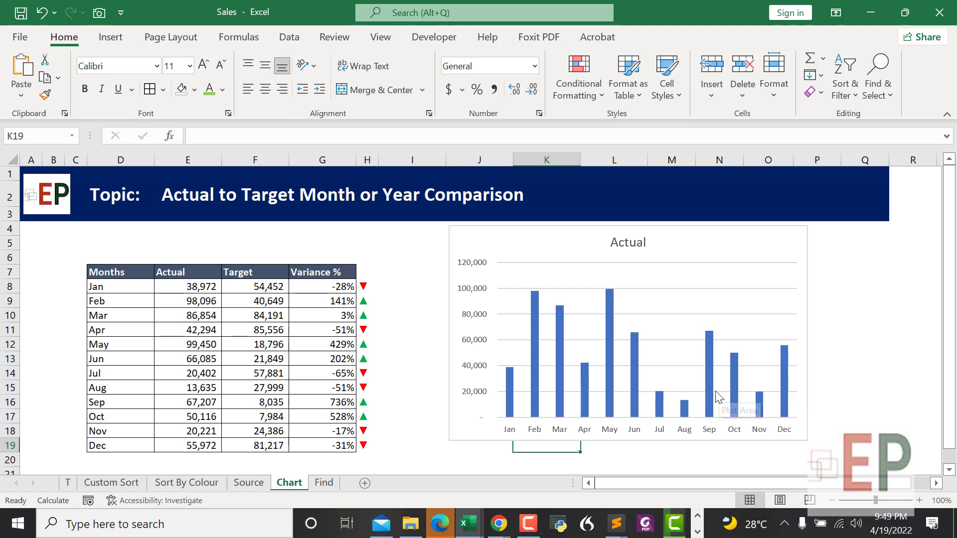
mouse_move(712, 385)
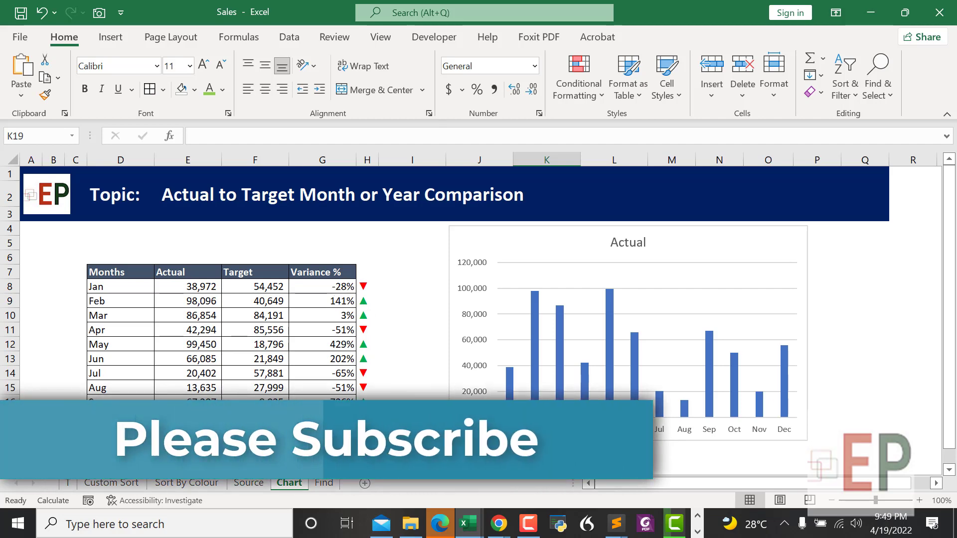
click(672, 301)
Step: Set the chart's horizontal axis labels to the Variance % and arrow cells G8:H19
right_click(669, 284)
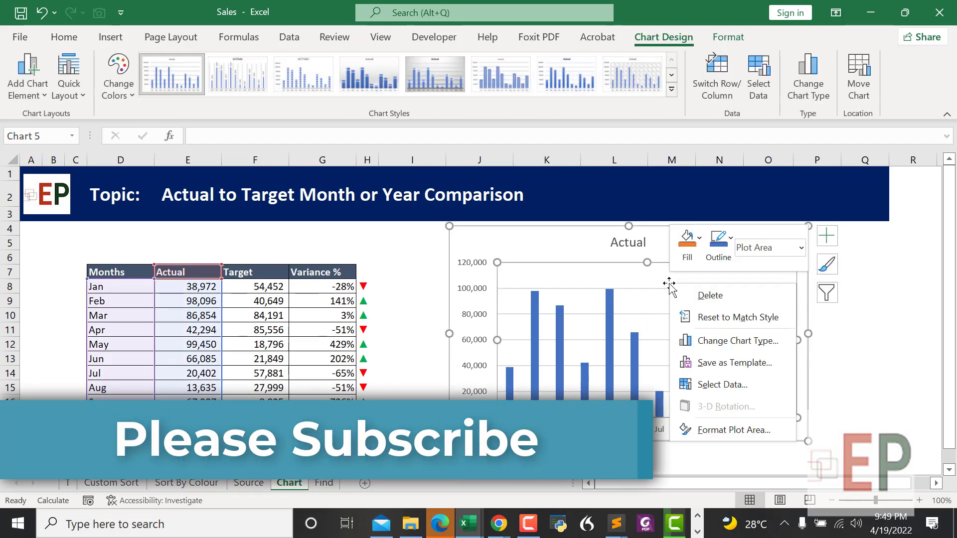
click(703, 383)
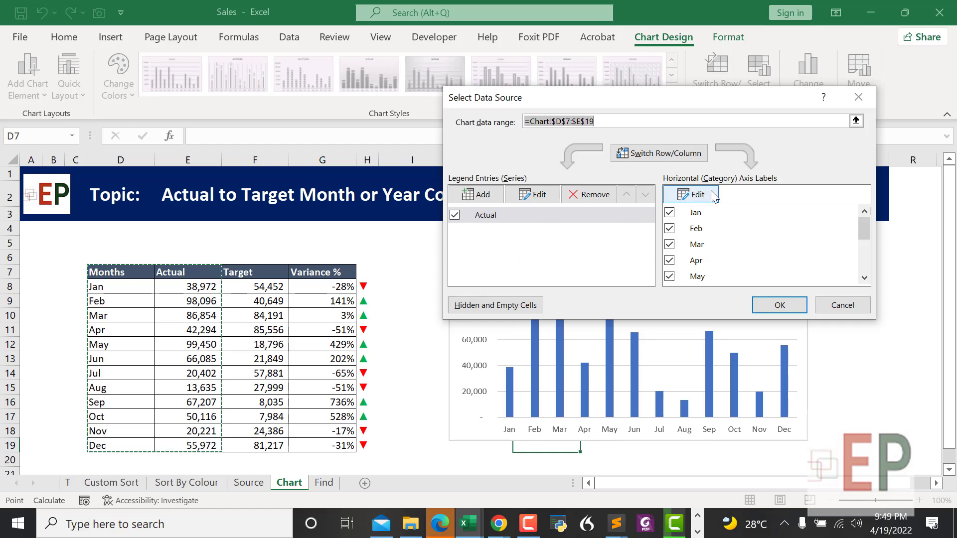
click(696, 199)
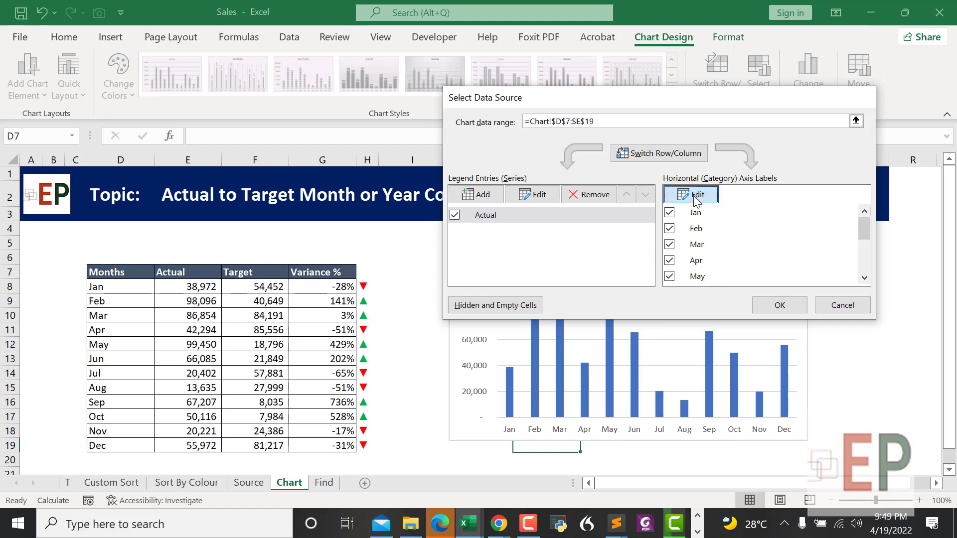
drag(335, 287, 369, 447)
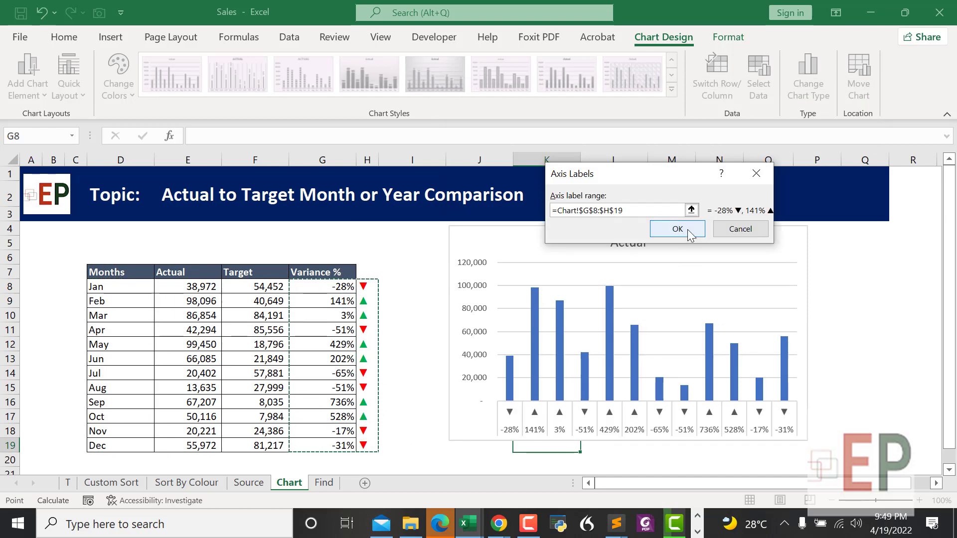
click(690, 232)
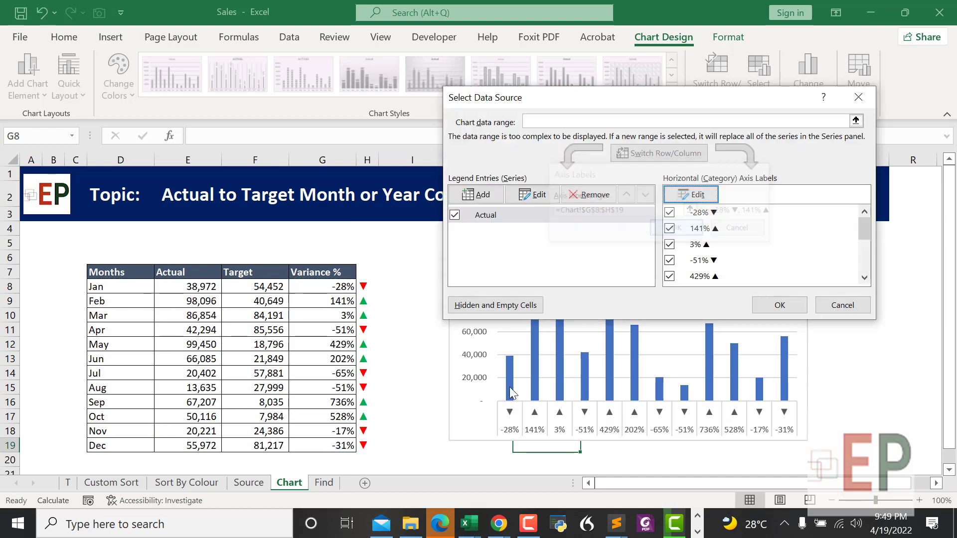
click(777, 310)
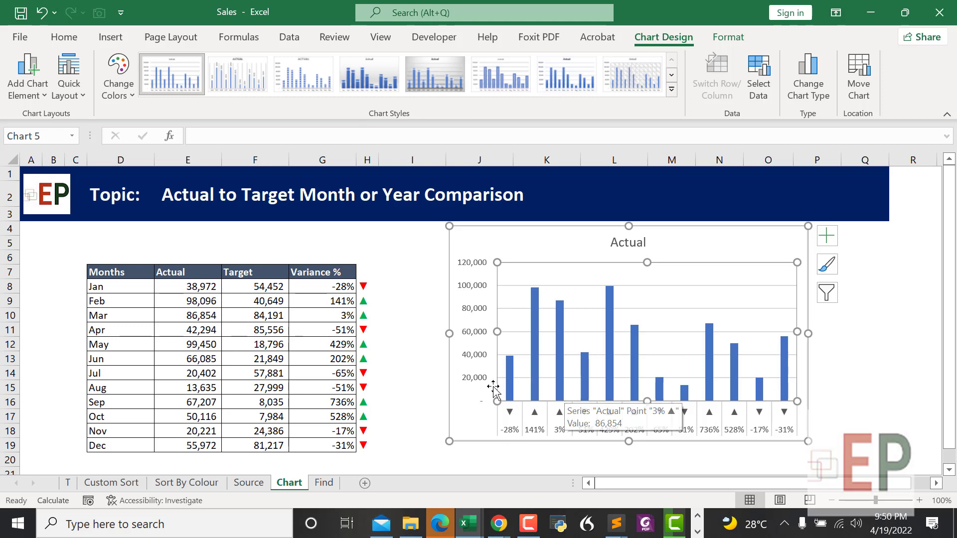
Step: Set the axis label range to month names D8:D19 plus variance-and-arrow cells G8:H19
right_click(585, 309)
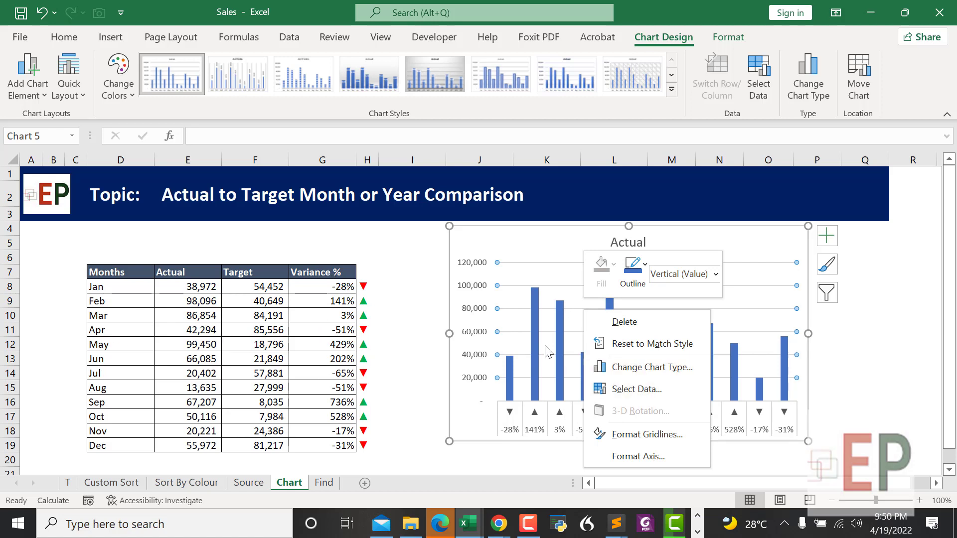
click(633, 390)
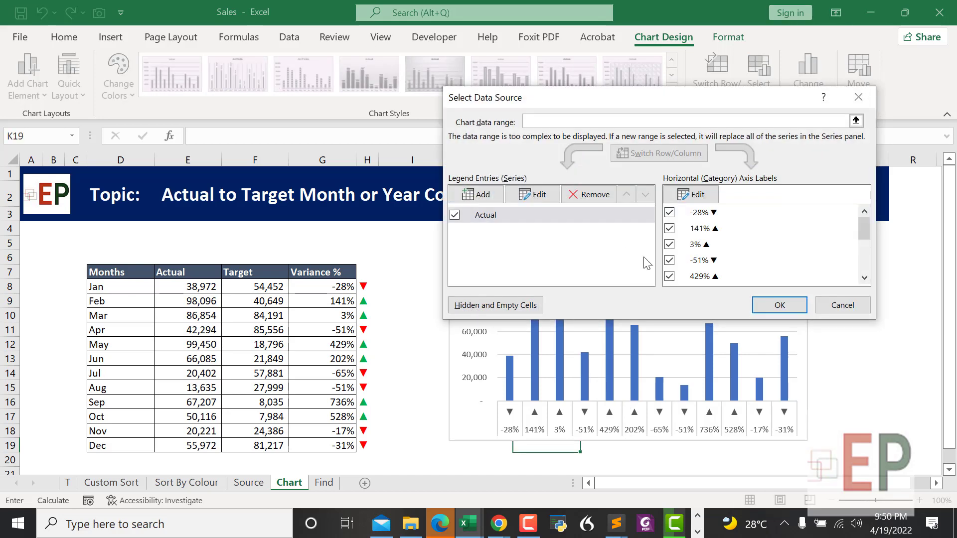
click(692, 194)
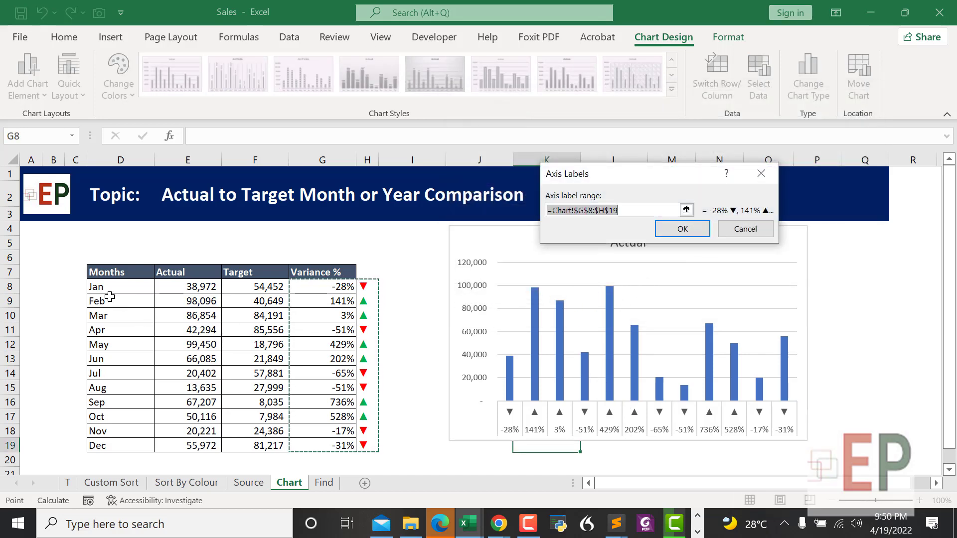
drag(102, 287, 113, 443)
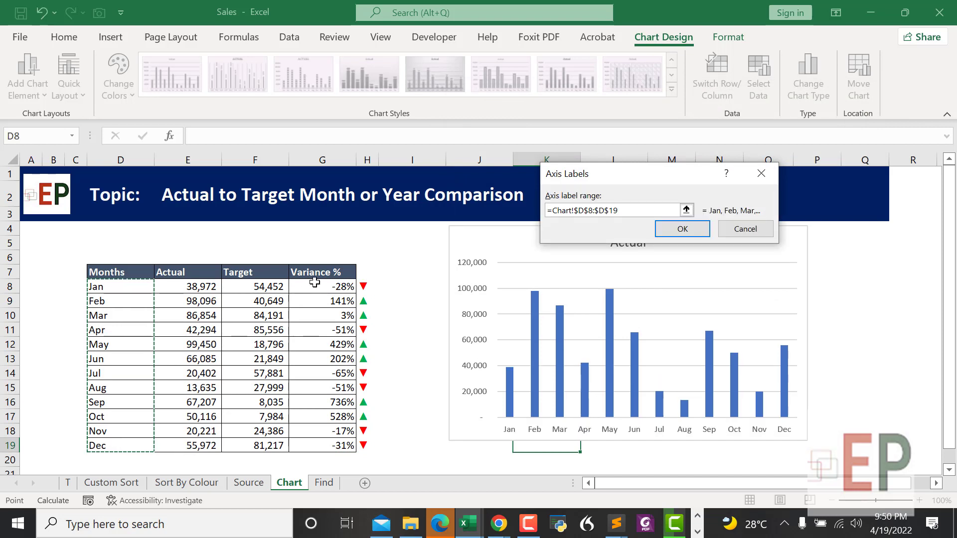
drag(302, 293, 357, 446)
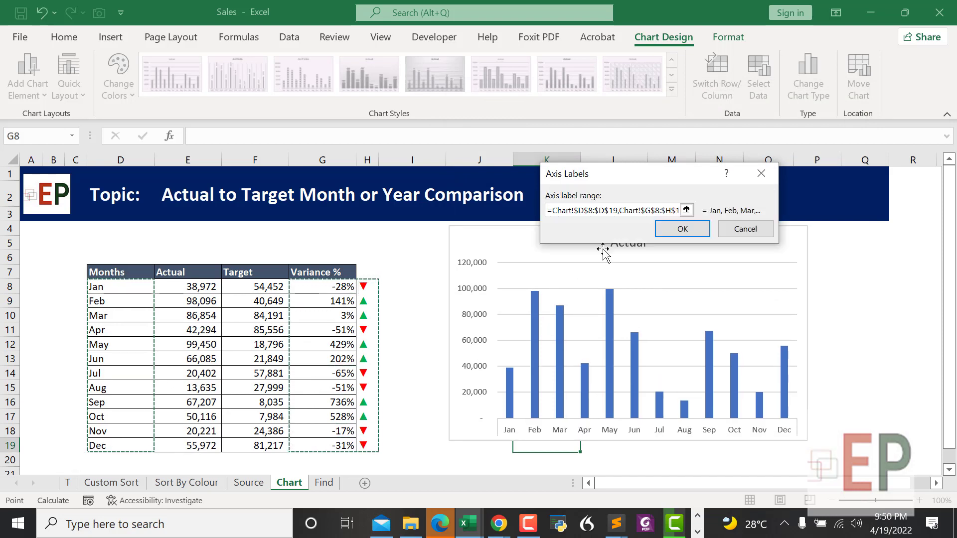
click(680, 230)
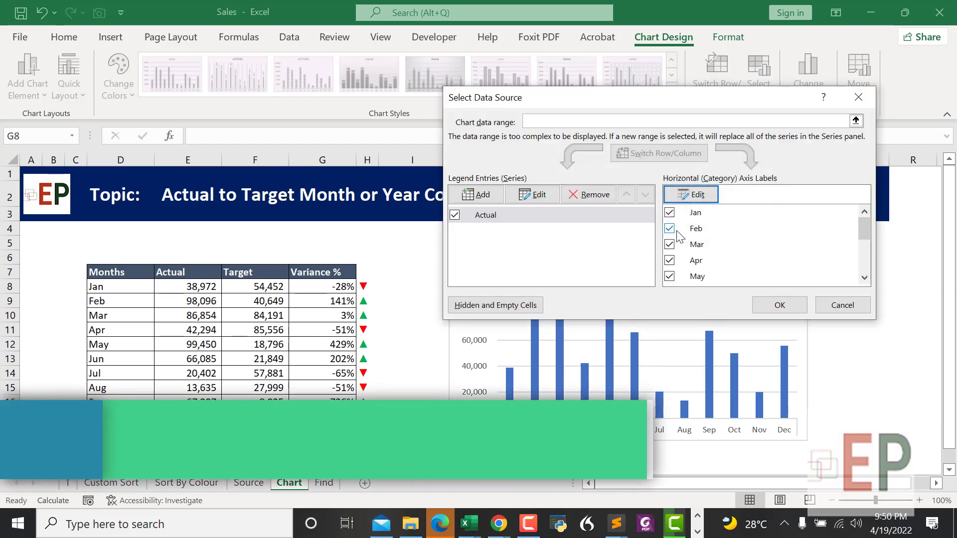
click(767, 300)
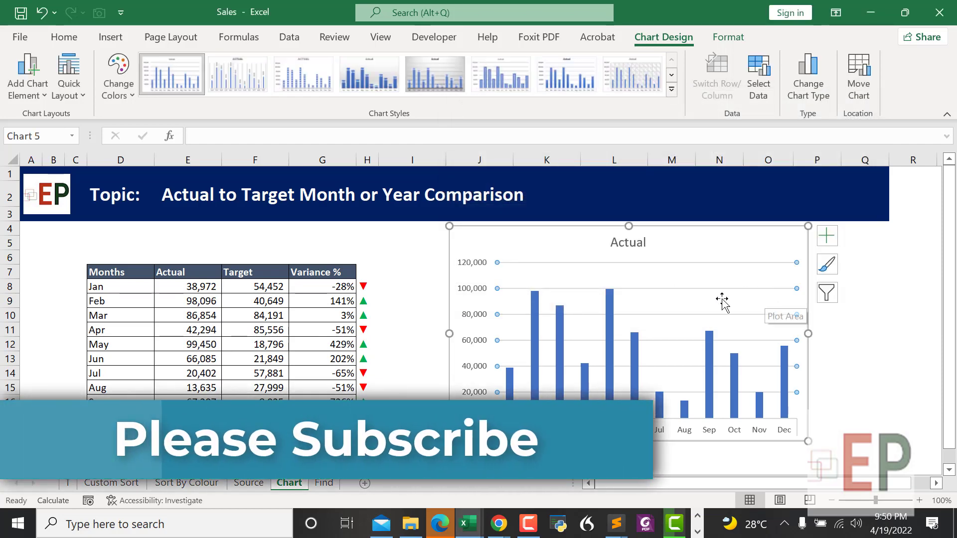
Step: Shift the Variance % and arrow block one column right and resize its columns
click(403, 343)
drag(324, 272, 364, 446)
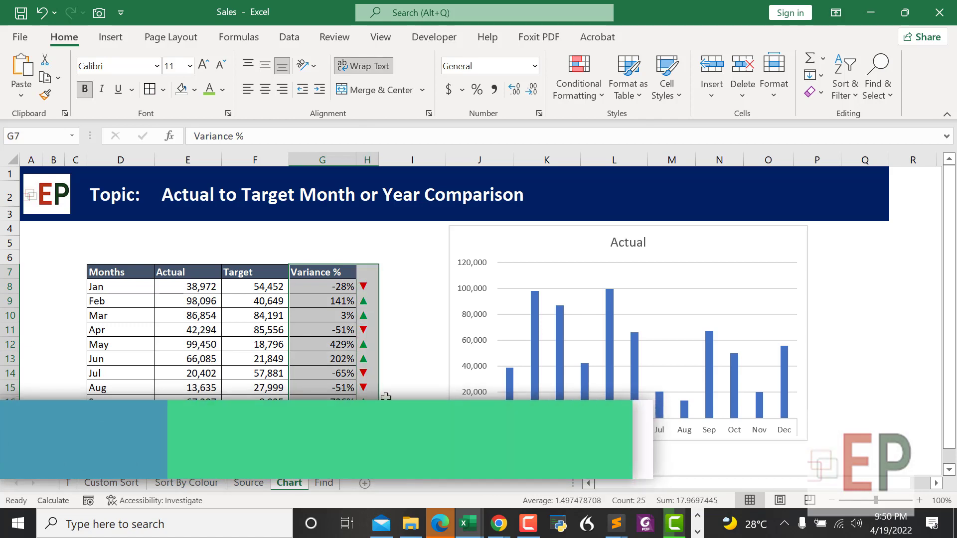
mouse_move(379, 396)
mouse_down()
mouse_move(391, 400)
mouse_move(382, 403)
mouse_up()
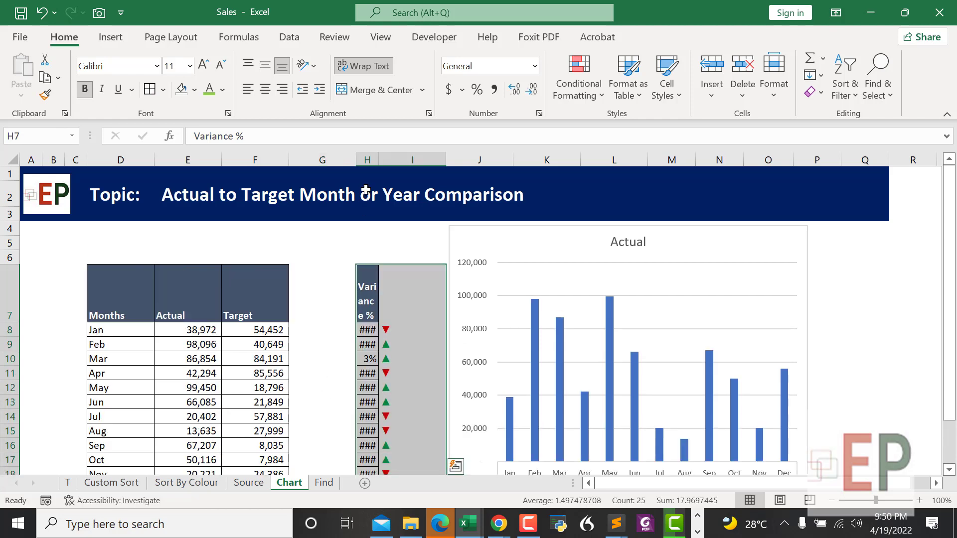
drag(356, 159, 411, 161)
click(333, 257)
Step: Copy the Months header into G7
scroll(421, 267, down, 1)
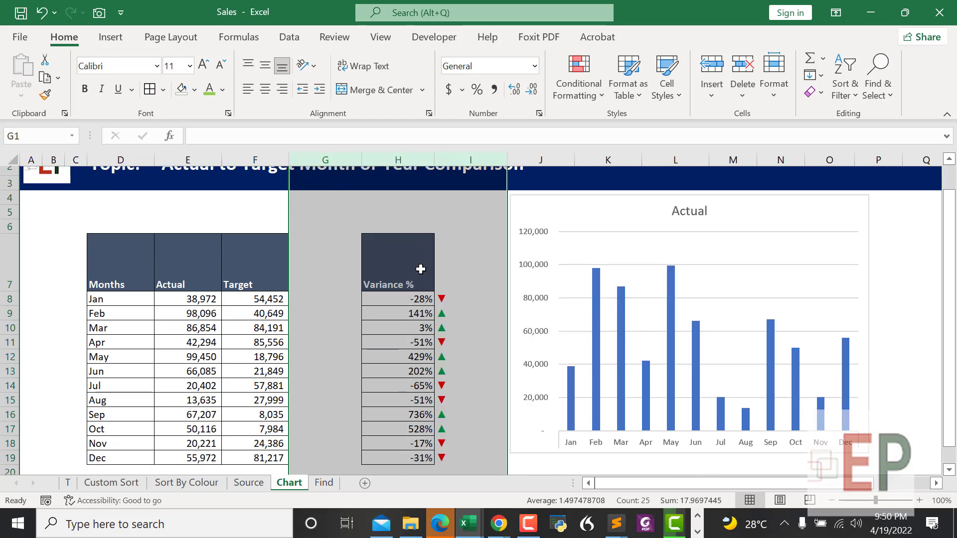
ctrl+scroll(429, 274, down, 1)
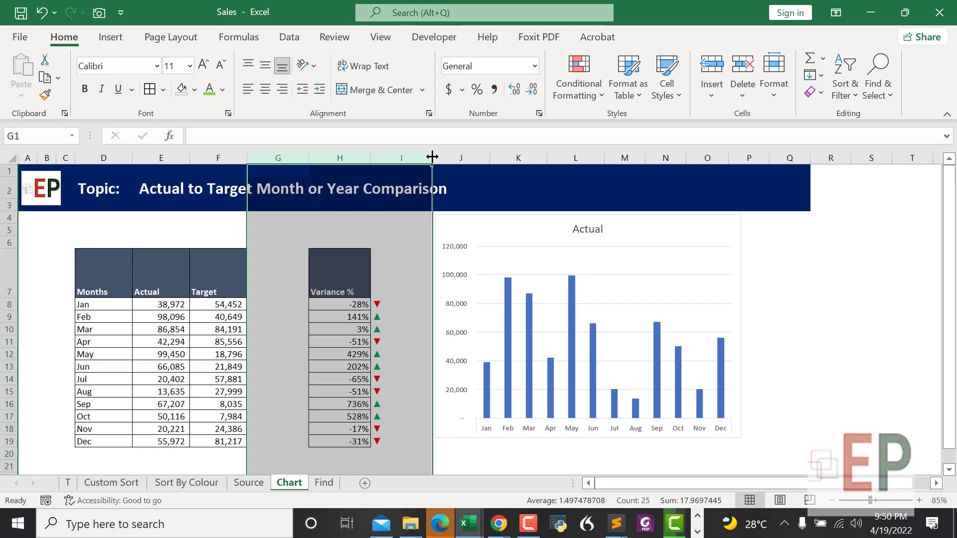
click(273, 284)
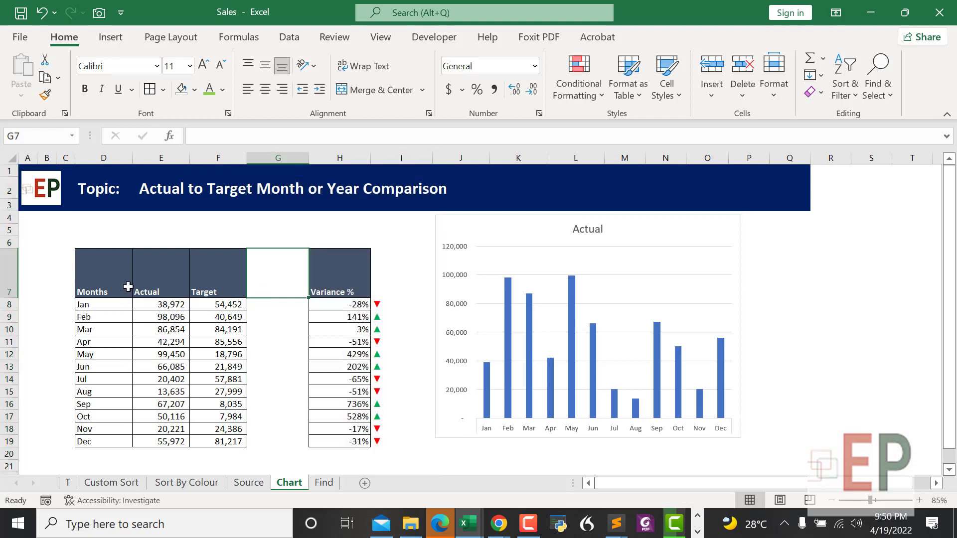
drag(100, 262, 85, 429)
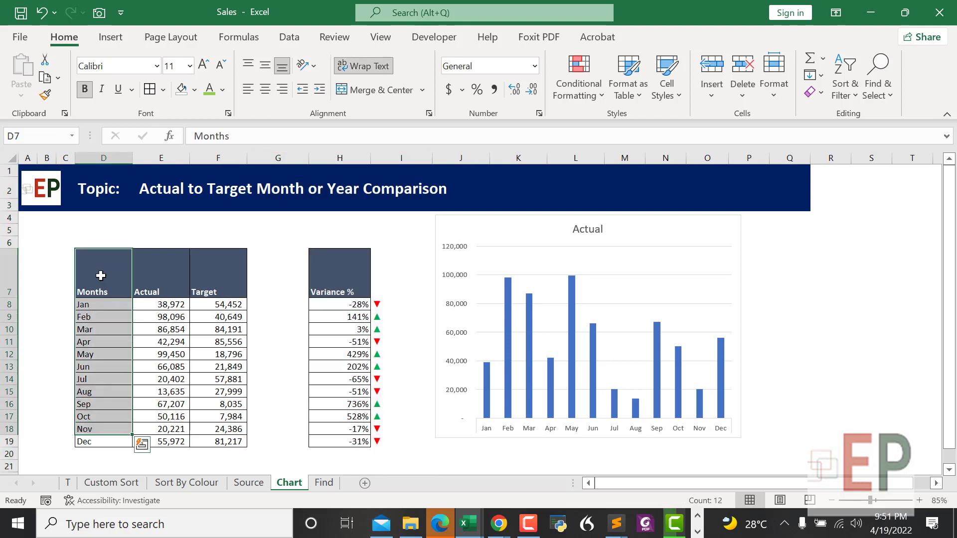
click(100, 276)
key(ctrl+c)
click(270, 274)
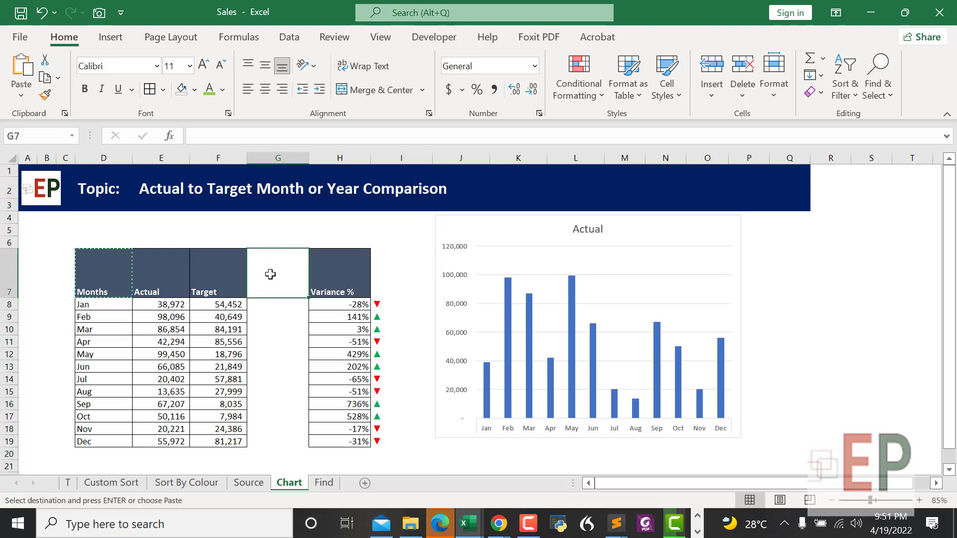
key(ctrl+v)
Step: Enter =D8 in G8 and fill it down to link Jan through Dec
click(280, 268)
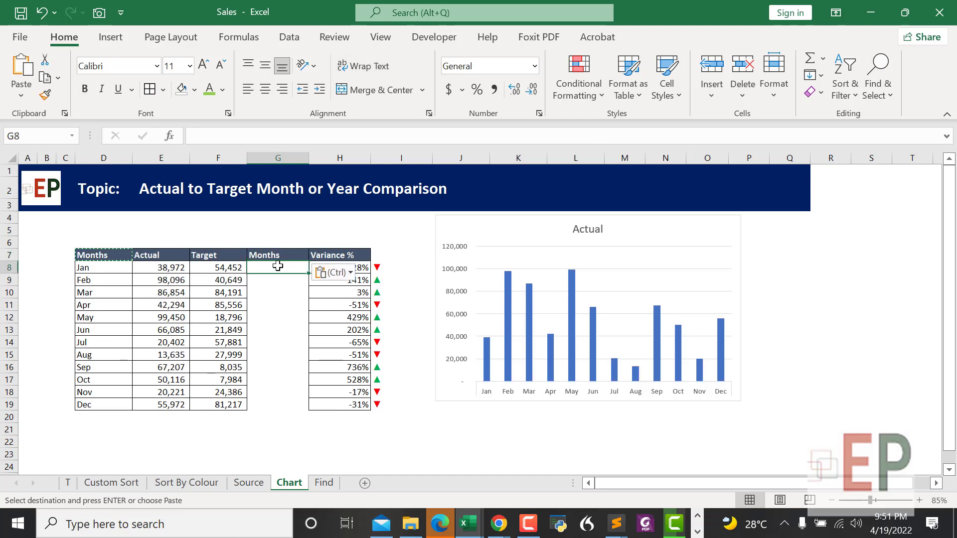
text(=)
click(103, 269)
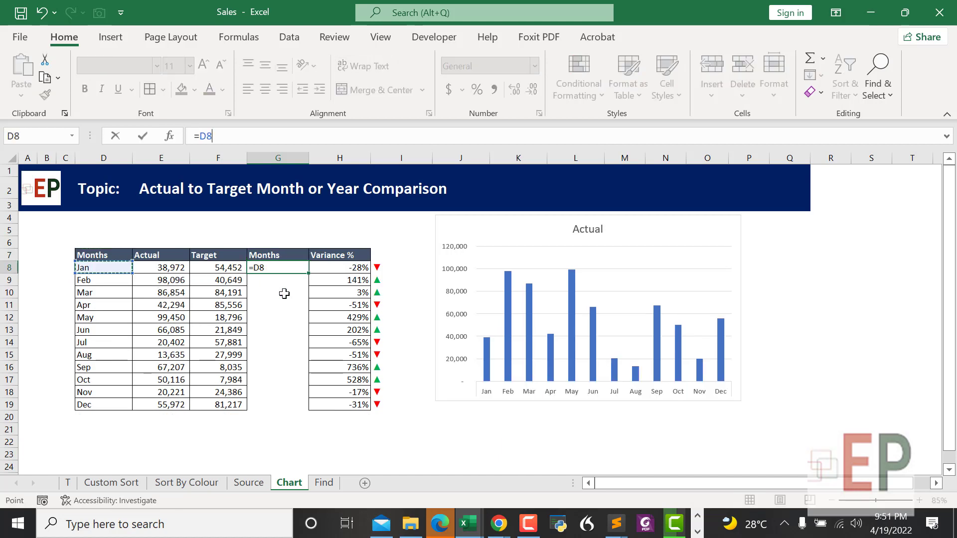
key(Return)
click(286, 269)
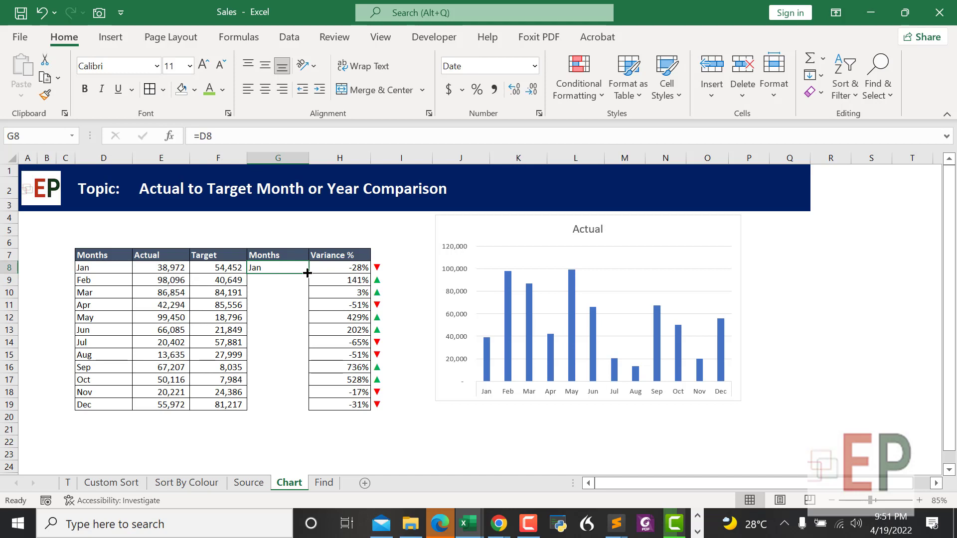
drag(308, 273, 290, 409)
click(256, 442)
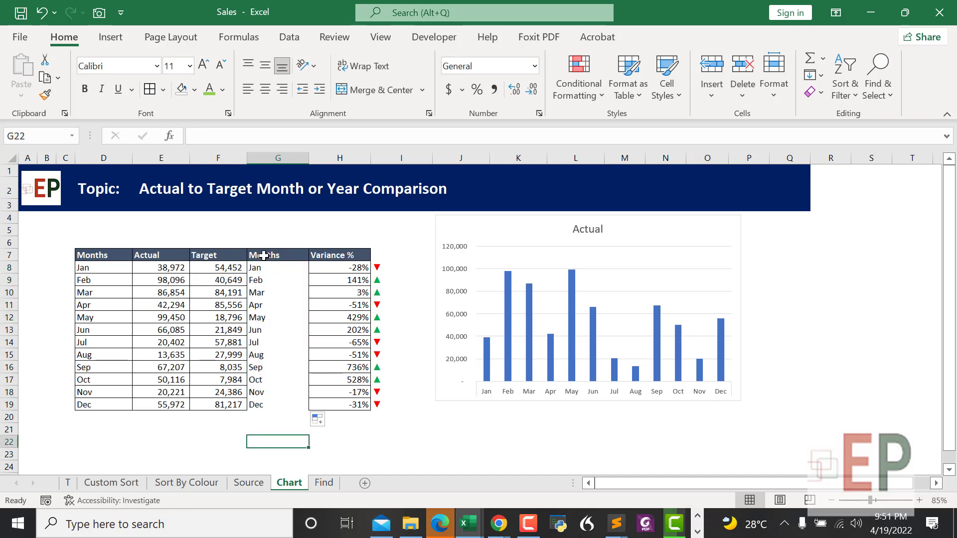
Step: Insert a blank column between the arrow column and the chart
drag(265, 258, 319, 405)
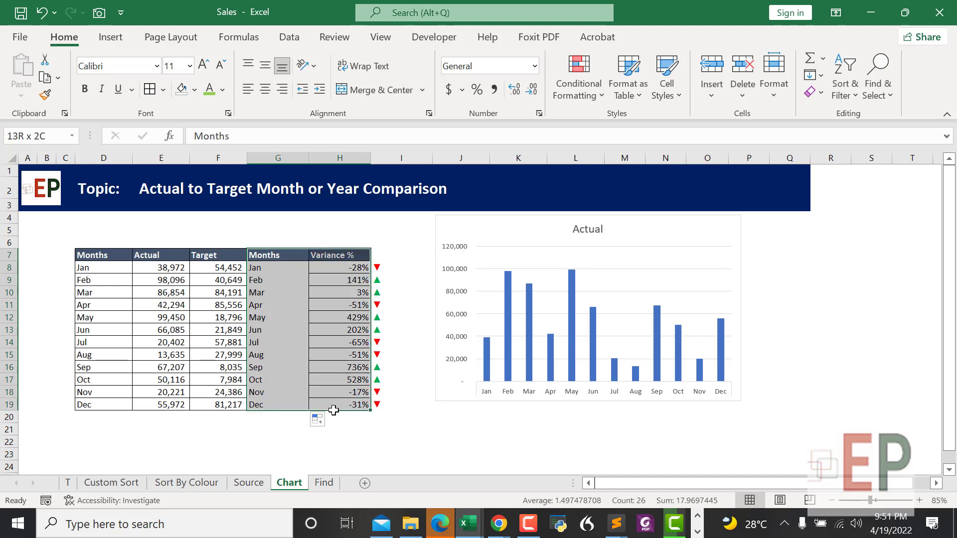
click(403, 158)
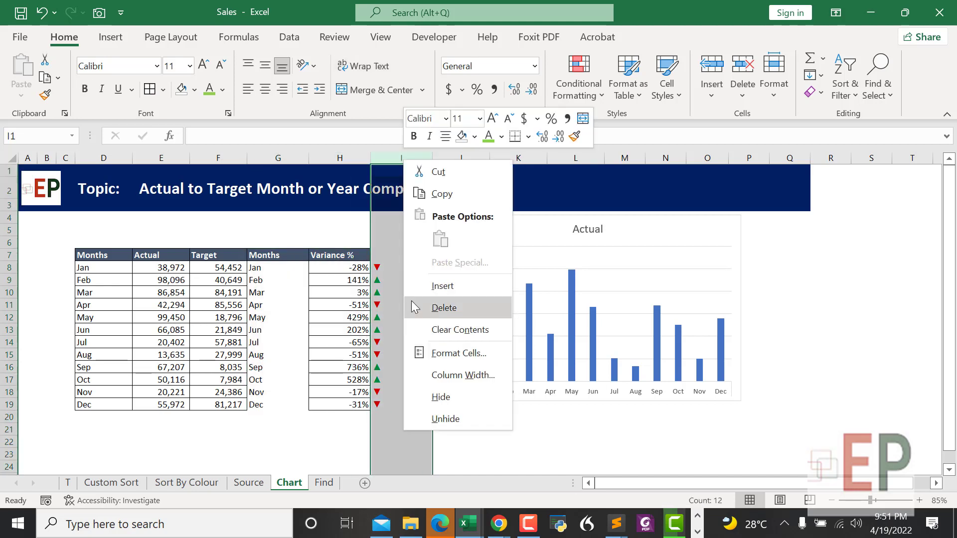
click(433, 285)
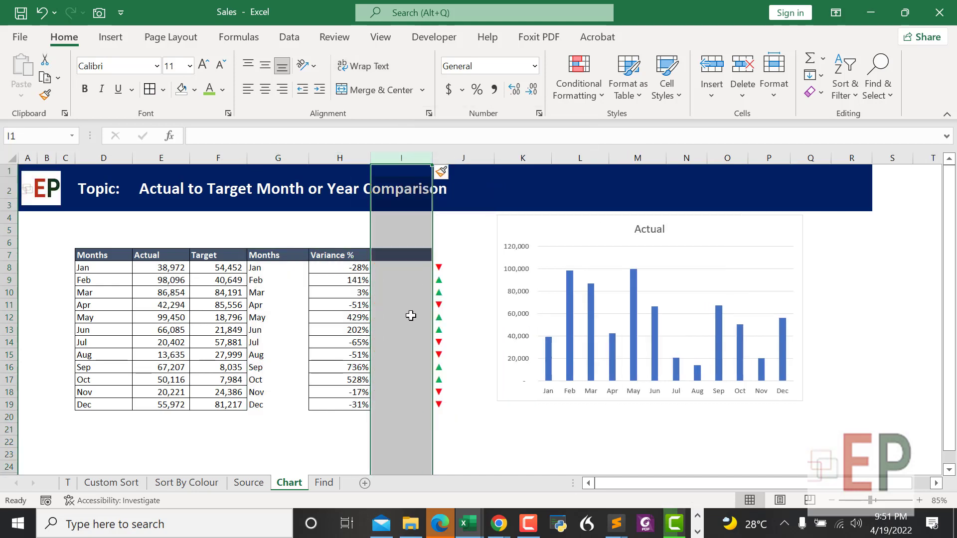
key(ctrl+z)
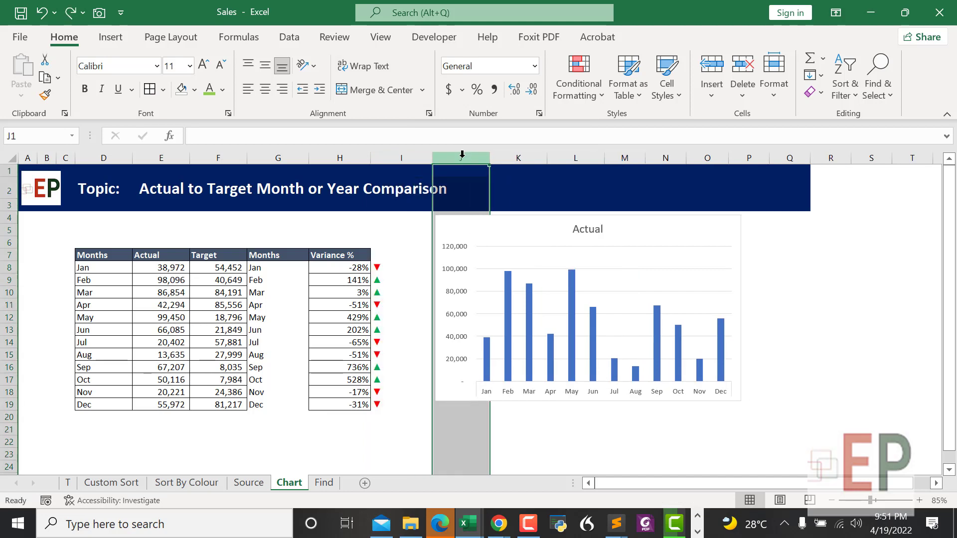
right_click(462, 154)
click(492, 286)
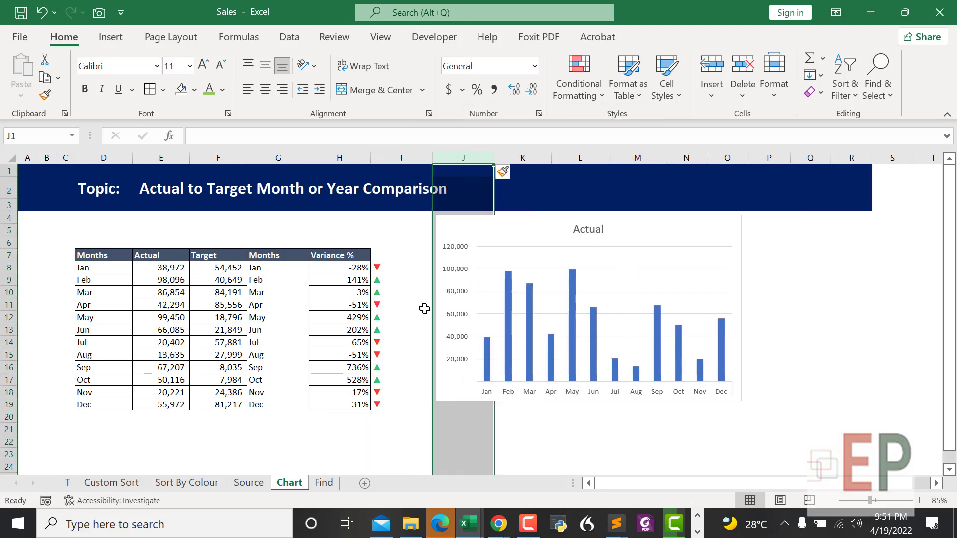
click(412, 327)
Step: Give the new block's columns a common width and shrink the spacer column
drag(271, 256, 401, 404)
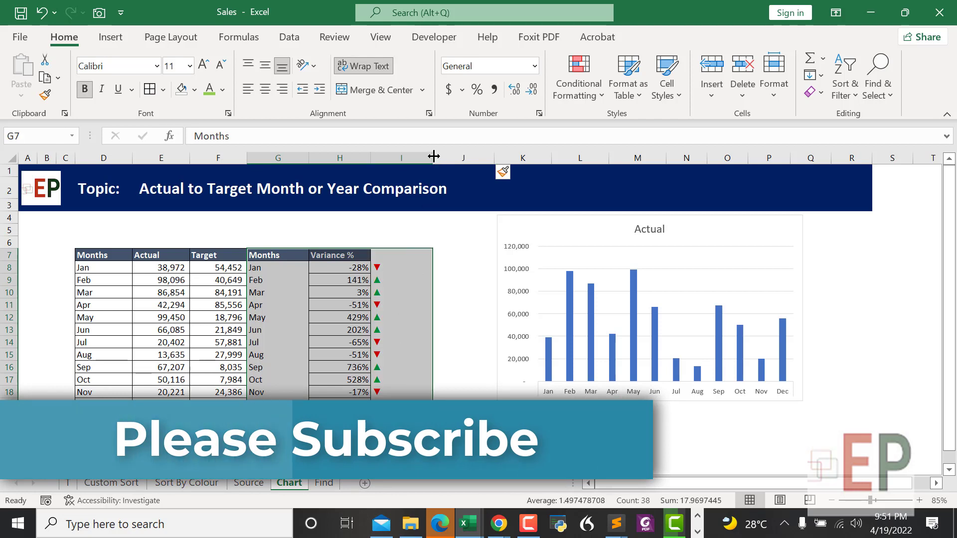
drag(432, 157, 410, 305)
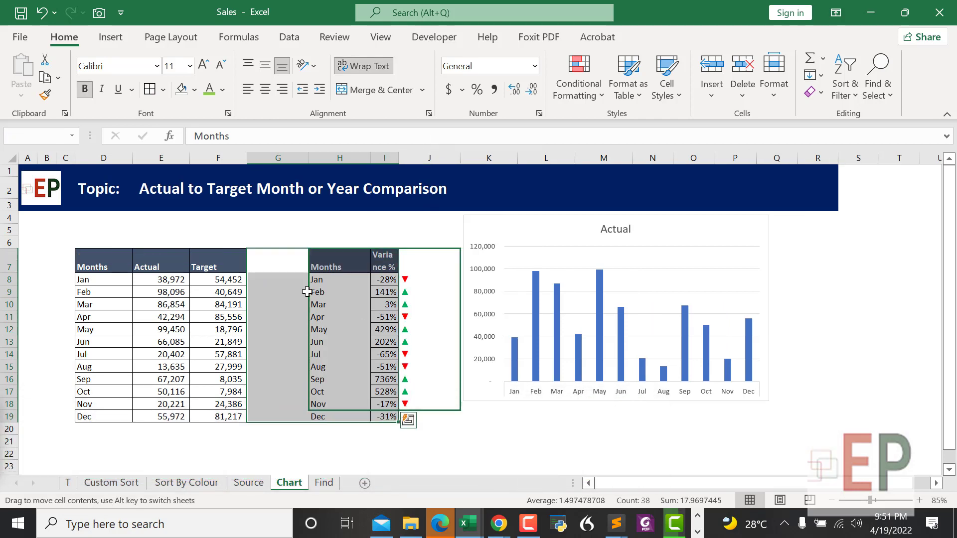
drag(309, 156, 269, 165)
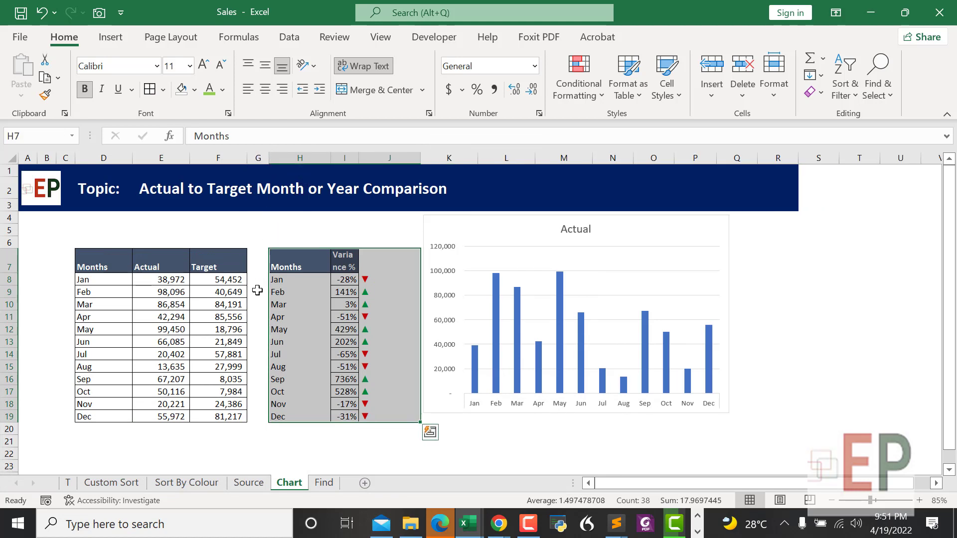
Step: Check the month link formulas and add borders to the new table's rows
click(281, 461)
click(281, 279)
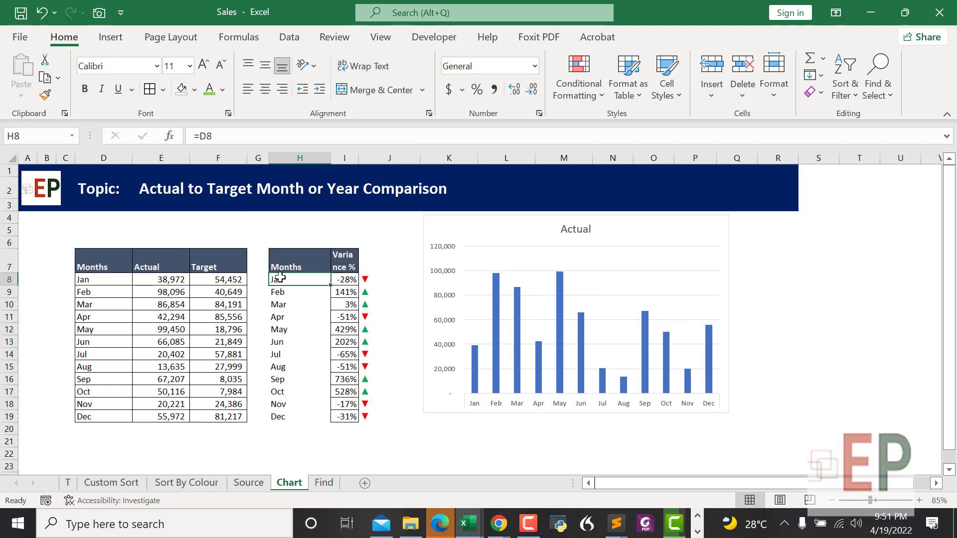
click(279, 330)
drag(342, 279, 357, 384)
click(377, 259)
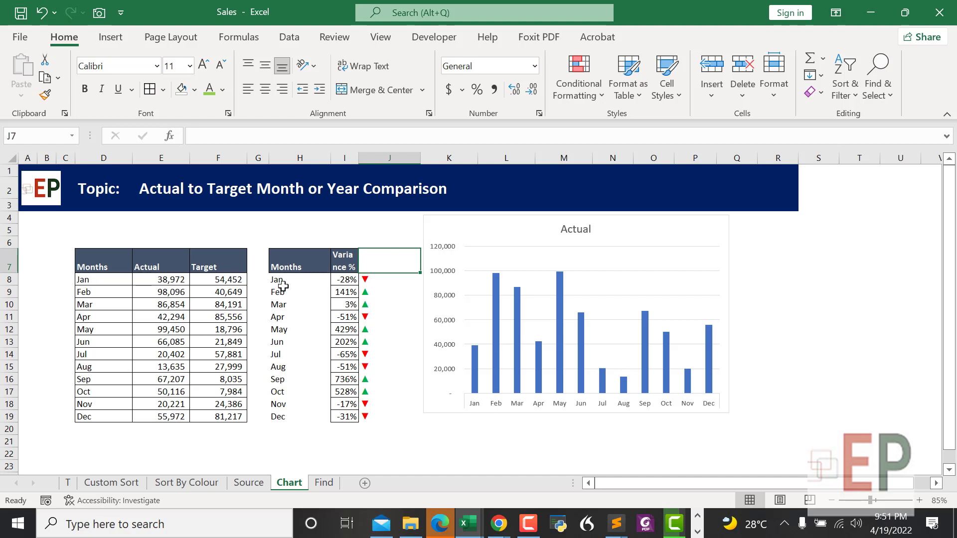
drag(283, 283, 363, 413)
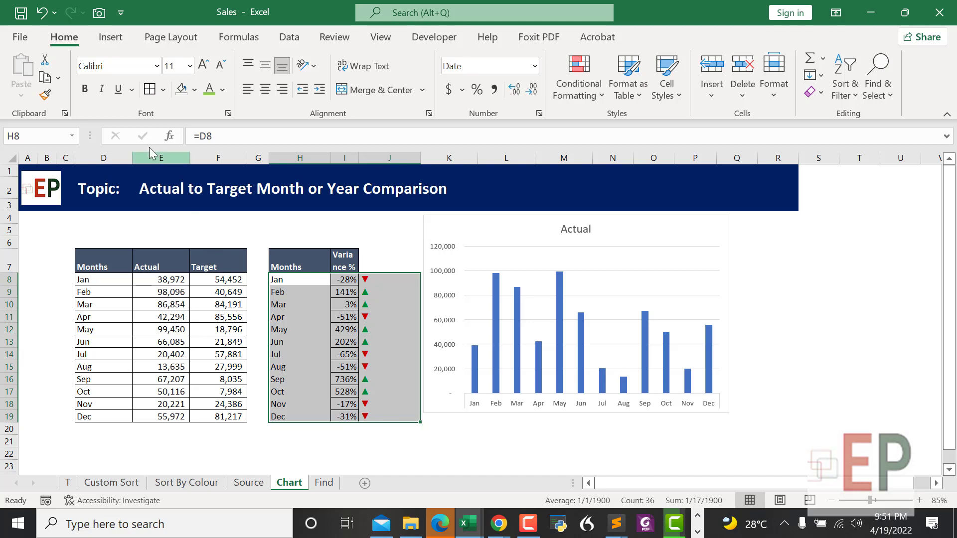
click(150, 95)
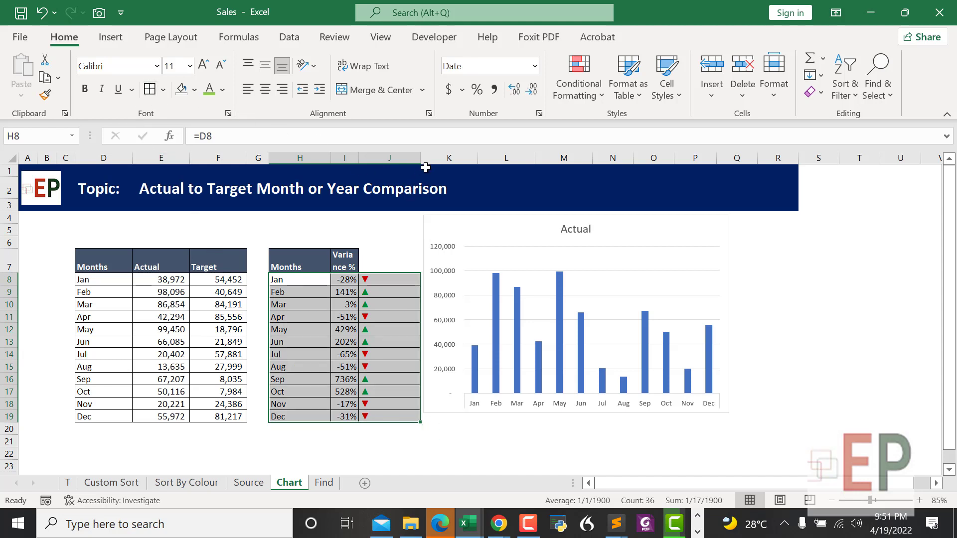
Step: Narrow column J so the arrows fit tightly beside the variance percentages
drag(419, 160, 397, 159)
click(442, 427)
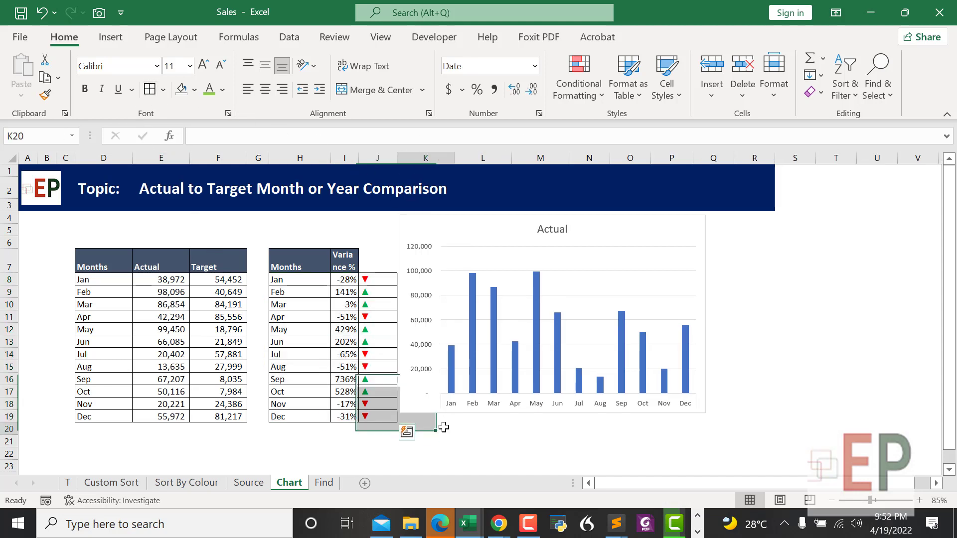
click(489, 280)
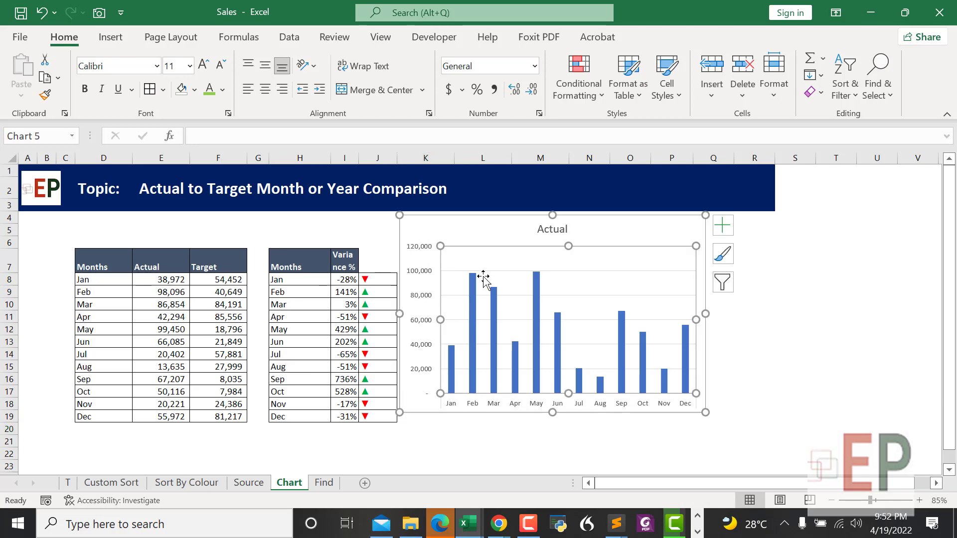
right_click(488, 280)
Step: Point the chart's horizontal axis labels at H8:J19 with month, variance % and arrow
click(520, 368)
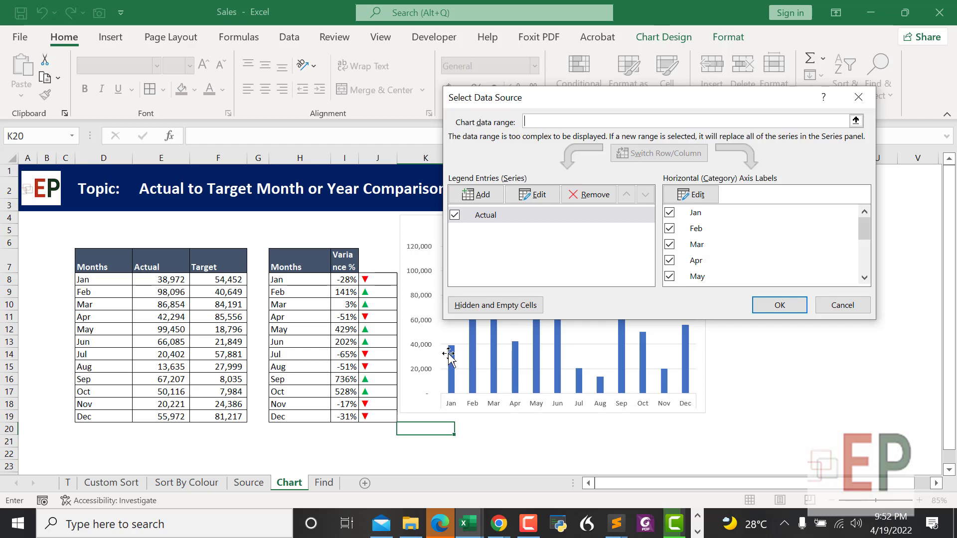
click(691, 194)
drag(279, 255, 324, 325)
drag(299, 282, 375, 421)
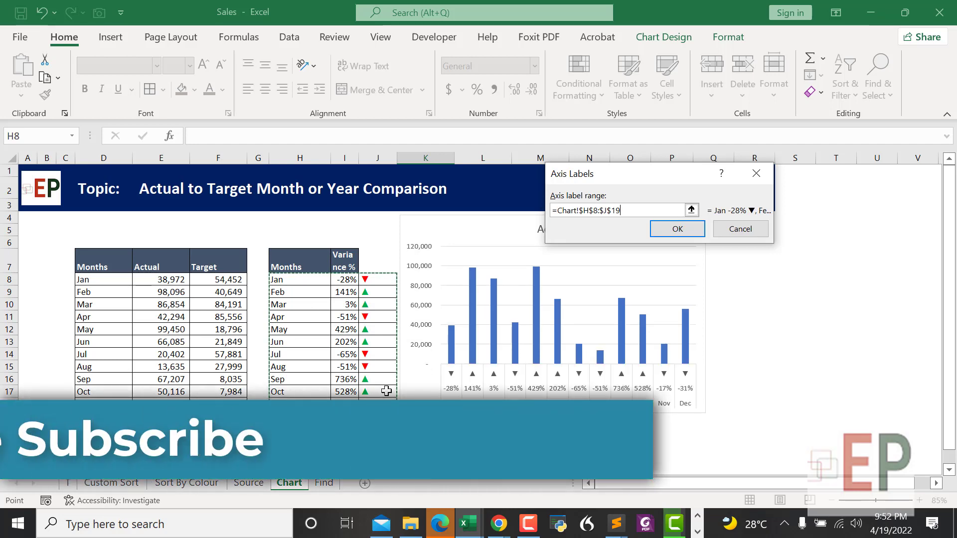
key(Return)
click(770, 309)
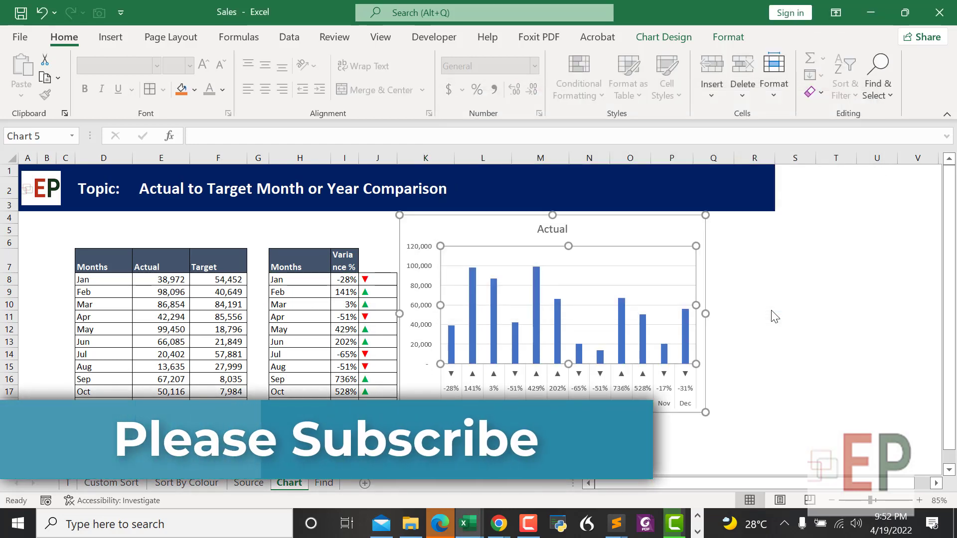
click(483, 429)
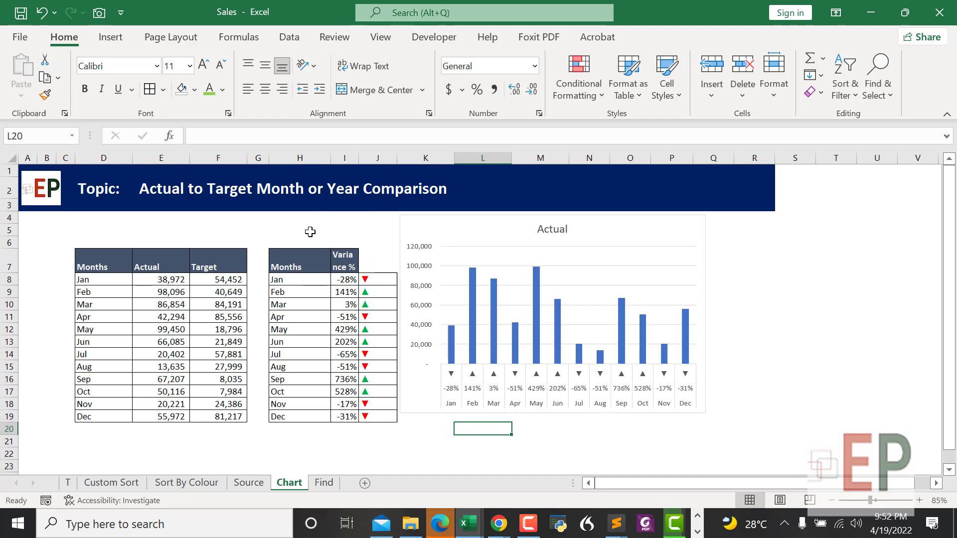
Step: Swap columns so arrows sit in H and month names in J, then reposition the chart
drag(449, 225, 662, 293)
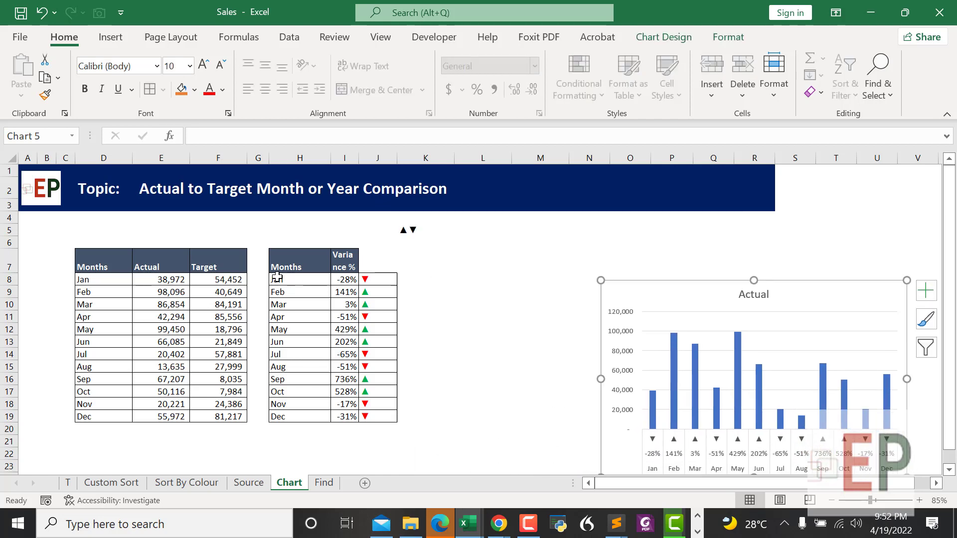
drag(281, 279, 282, 416)
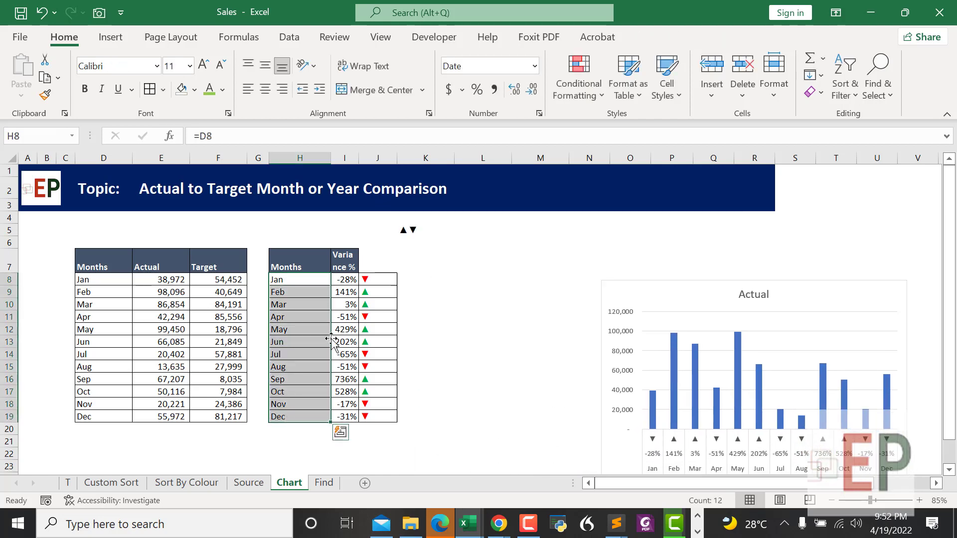
drag(332, 341, 417, 346)
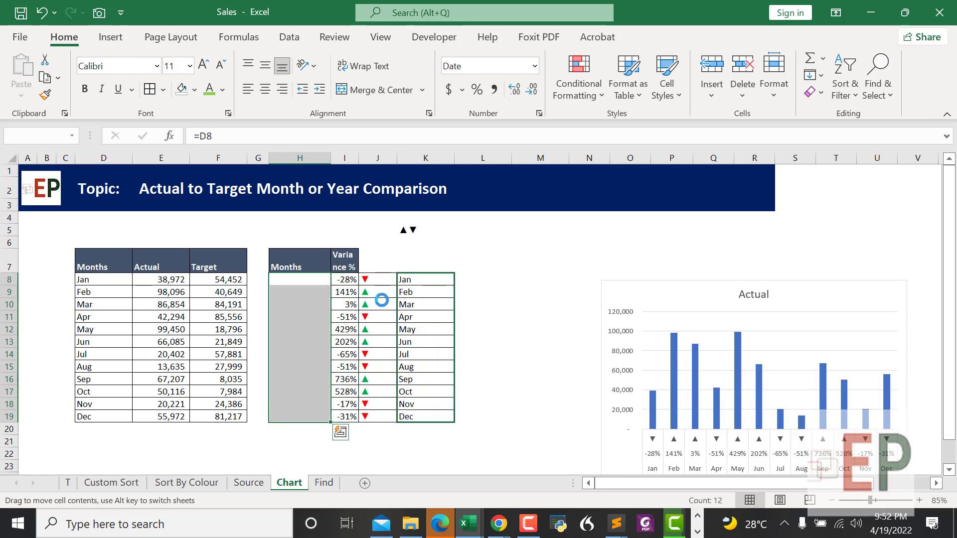
drag(372, 279, 372, 415)
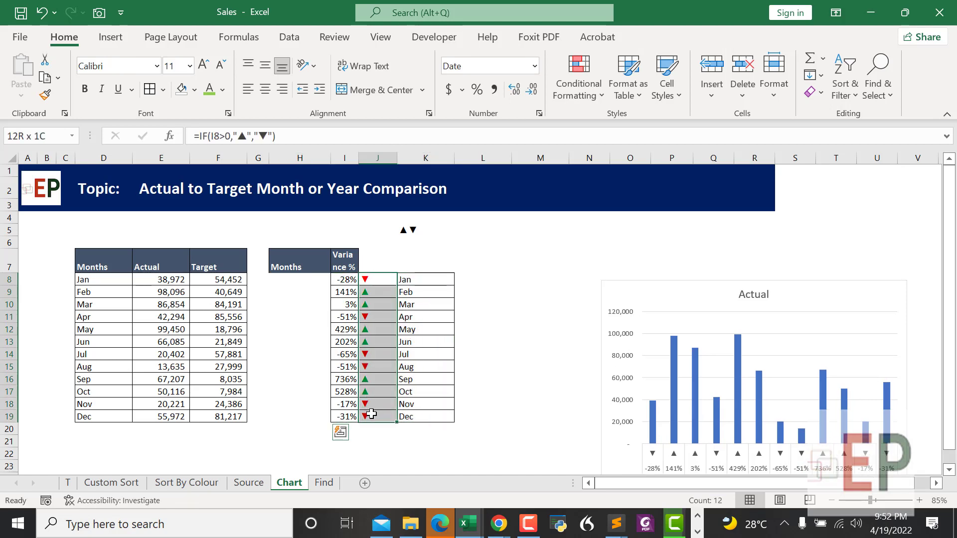
drag(358, 363, 327, 375)
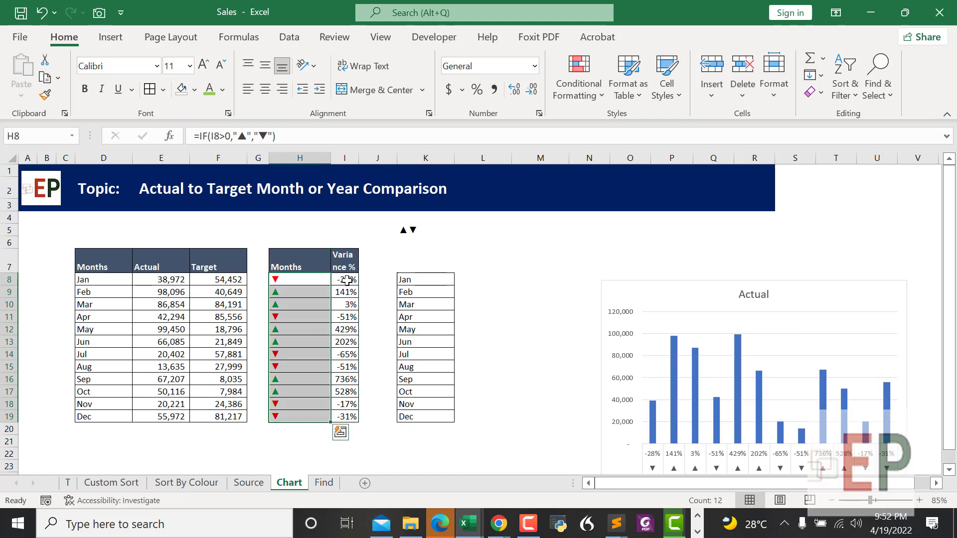
click(347, 281)
drag(409, 284, 421, 417)
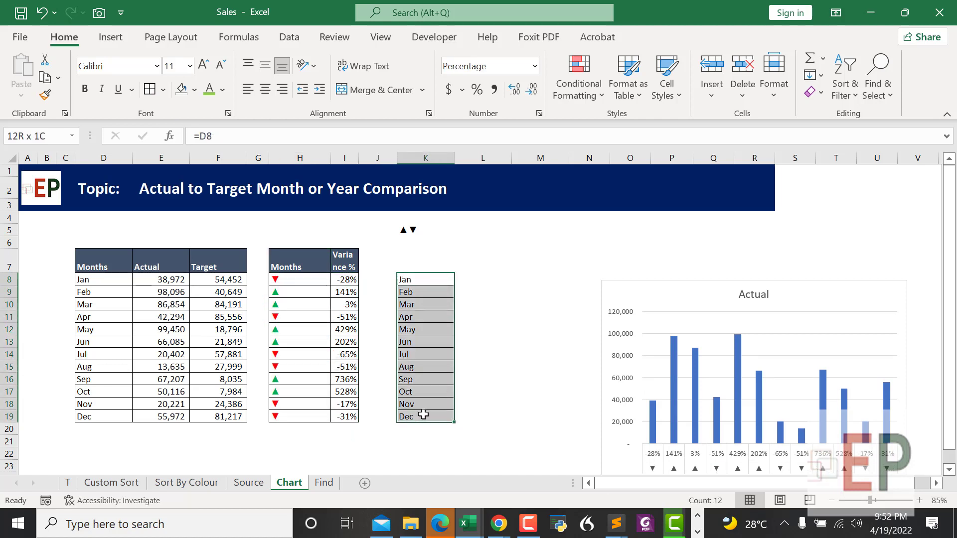
drag(395, 370, 376, 375)
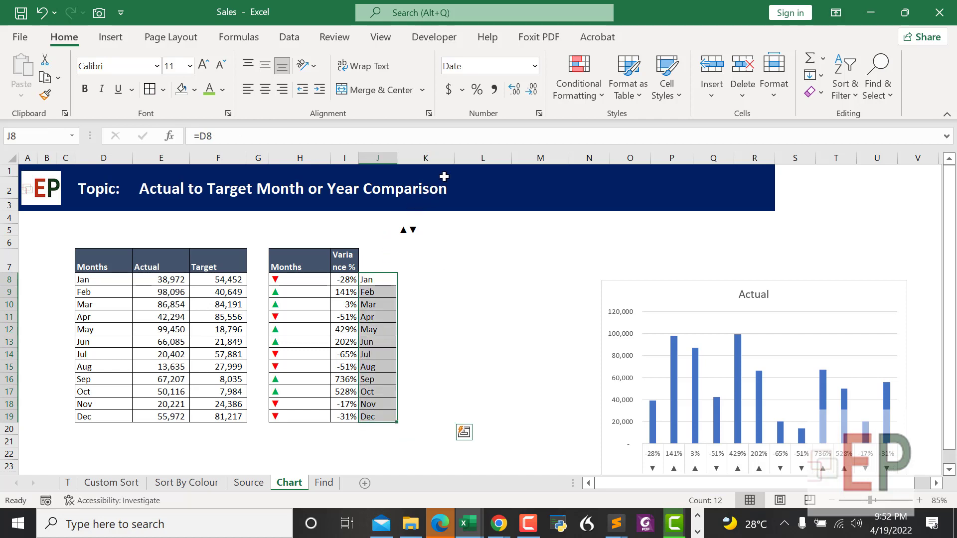
click(694, 293)
drag(686, 295, 571, 232)
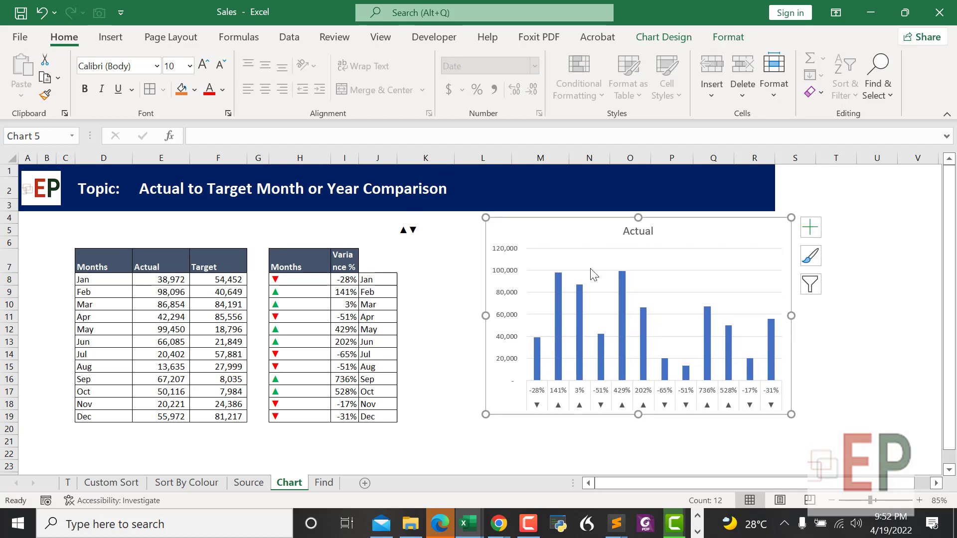
Step: Reapply H8:J19 as axis labels so months show above variance % and arrows
right_click(593, 274)
key(Escape)
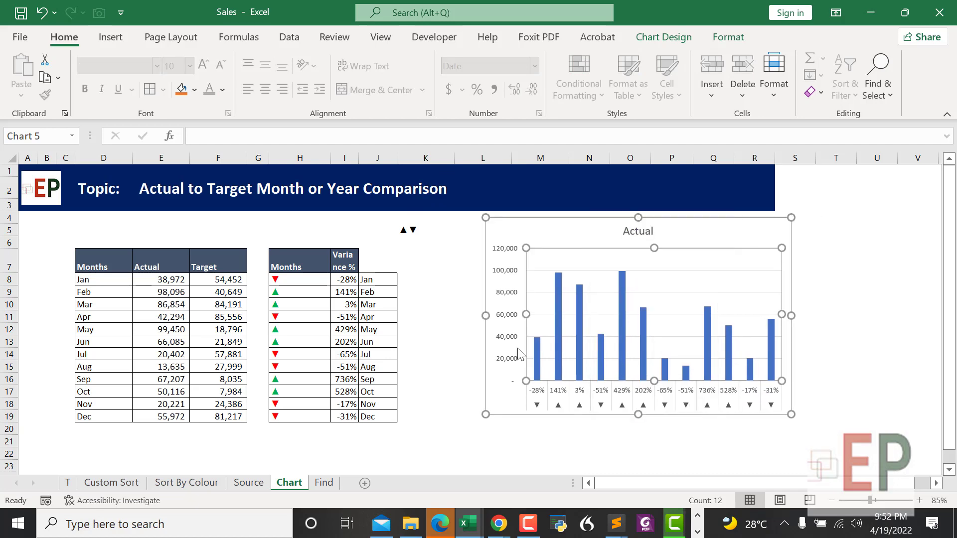
click(691, 195)
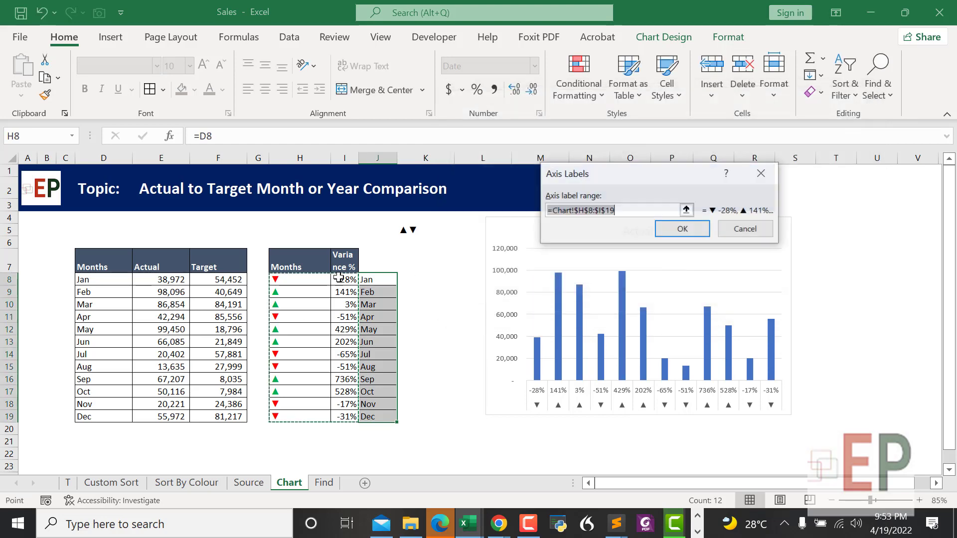
drag(281, 282, 387, 420)
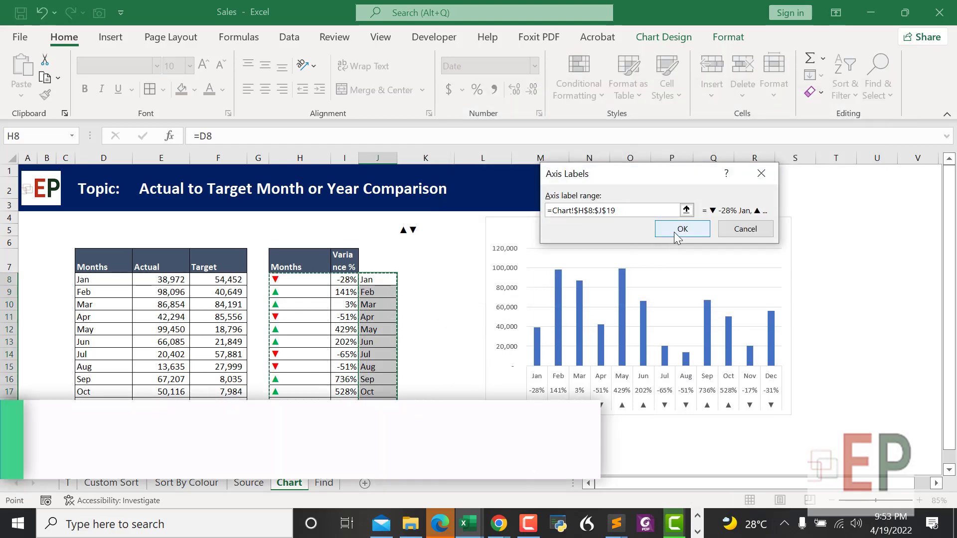
click(679, 228)
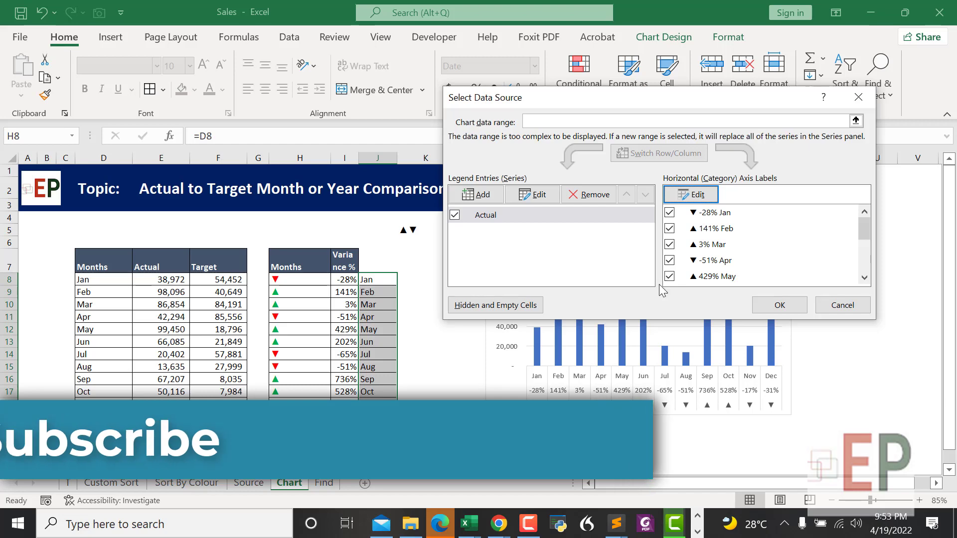
click(777, 304)
click(543, 441)
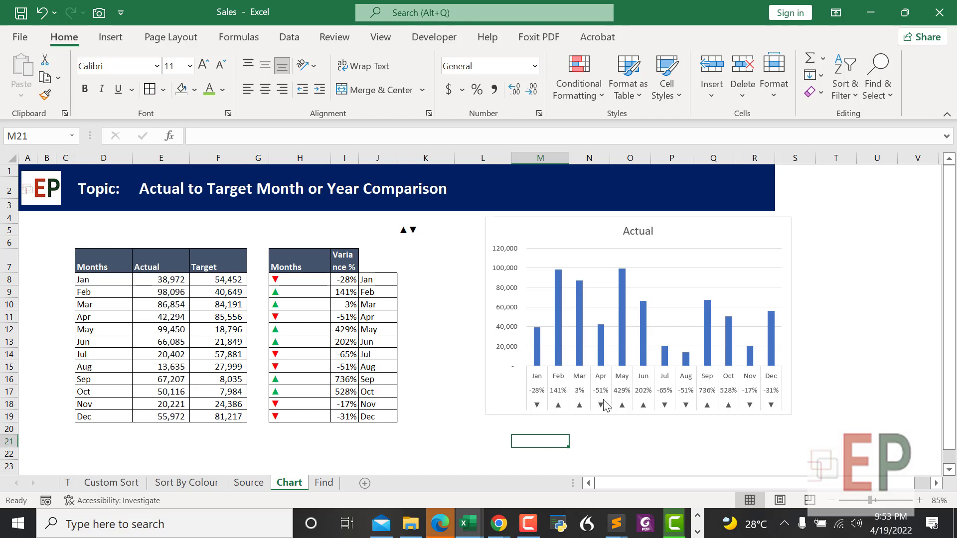
Step: Drag the Actual column chart slightly left, toward the variance table
click(691, 451)
click(626, 411)
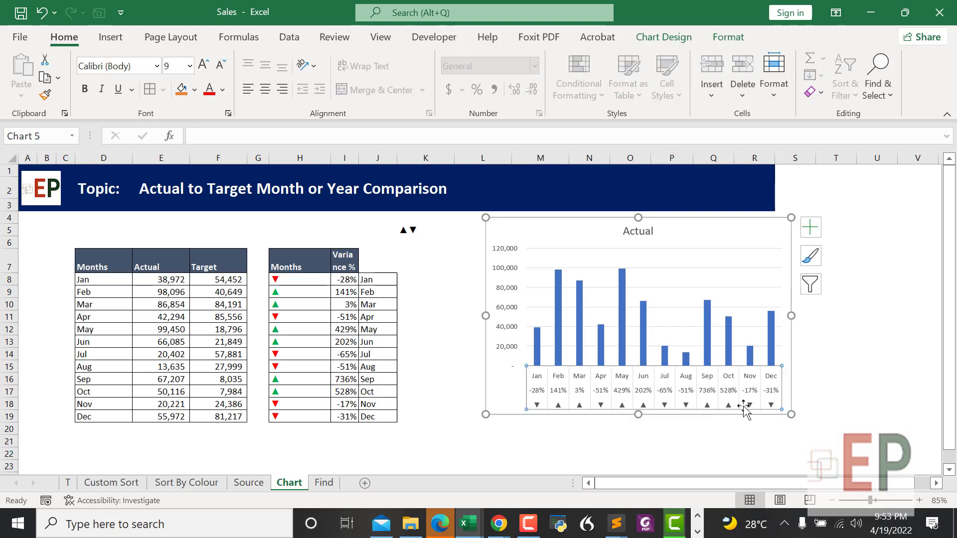
mouse_move(535, 333)
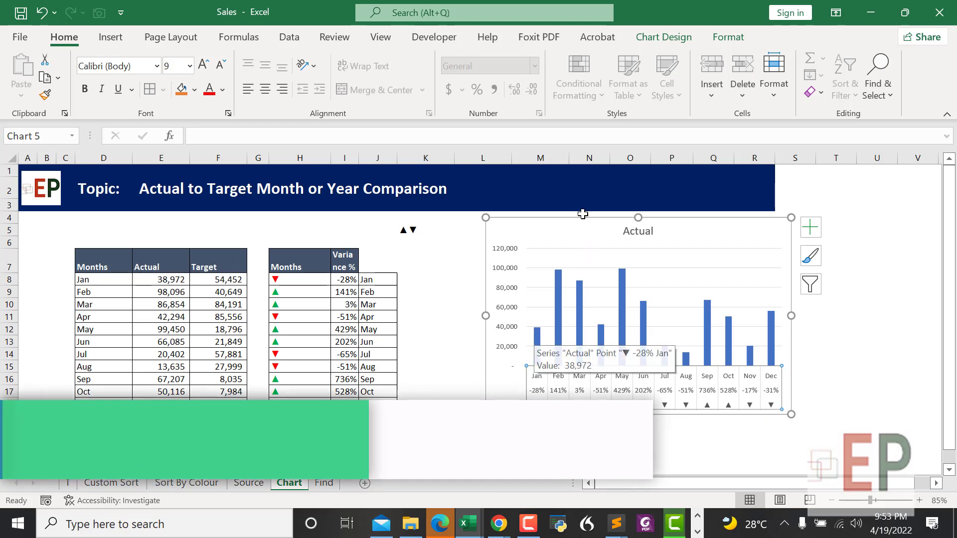
drag(573, 235, 523, 235)
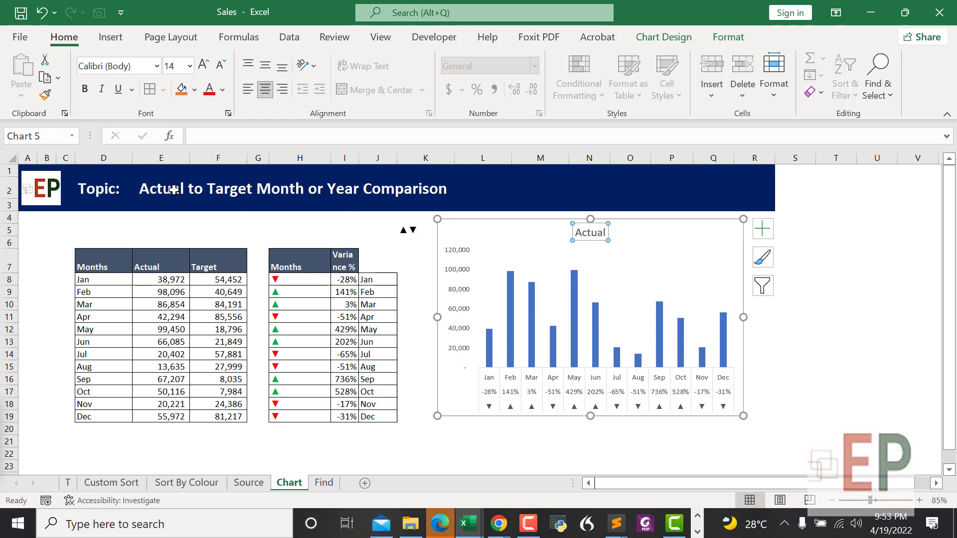
Step: Enter the heading 'Sales Revenue Actual Vs Target' in cell D5
click(141, 188)
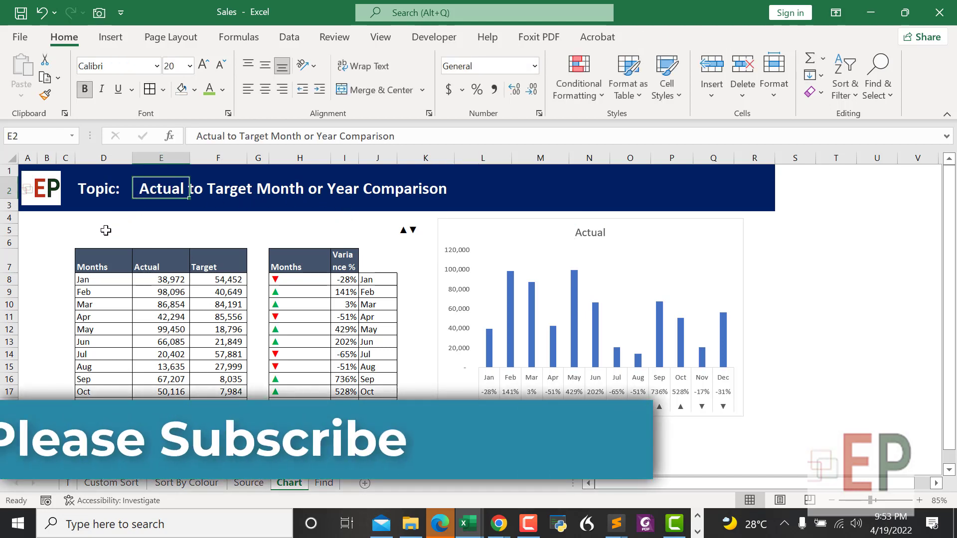
click(105, 230)
text(Actu)
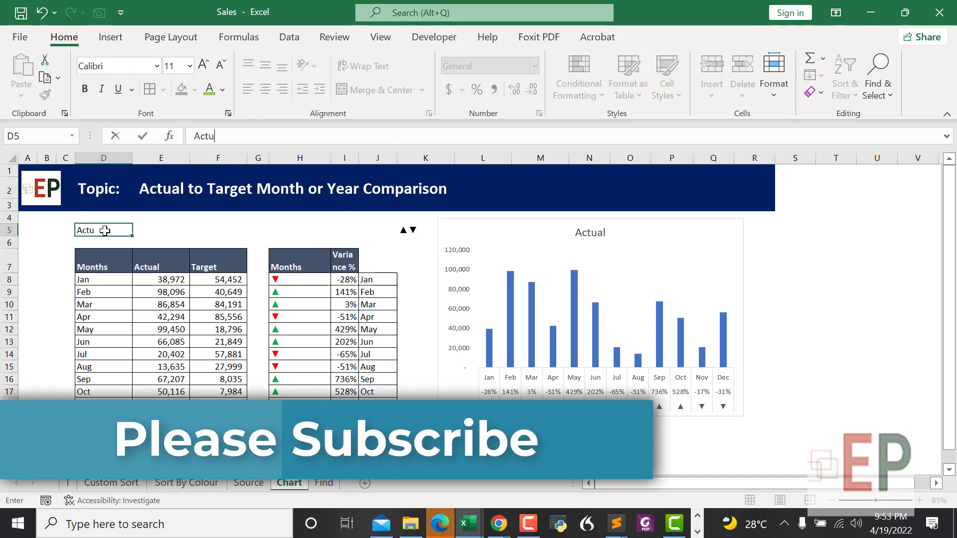
text(all Vs)
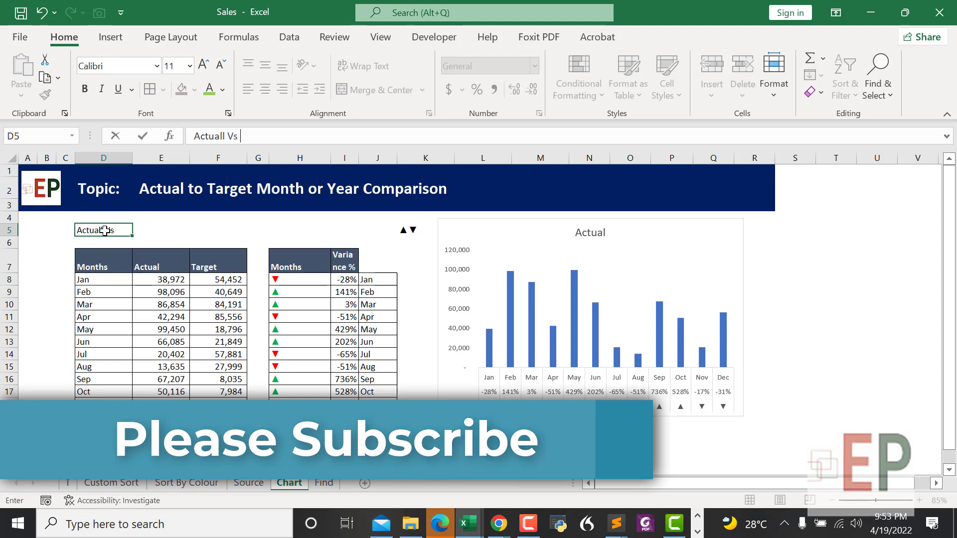
text( t)
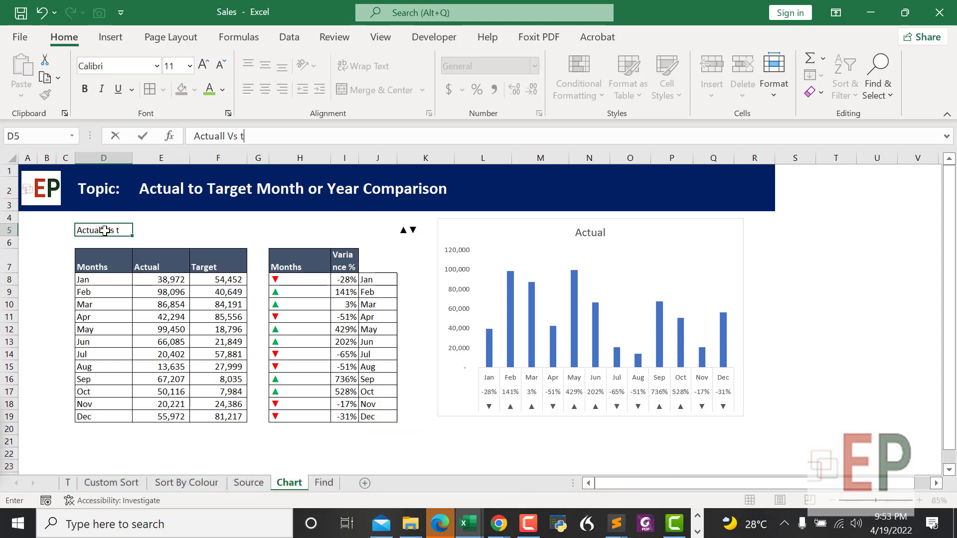
text(ARGET)
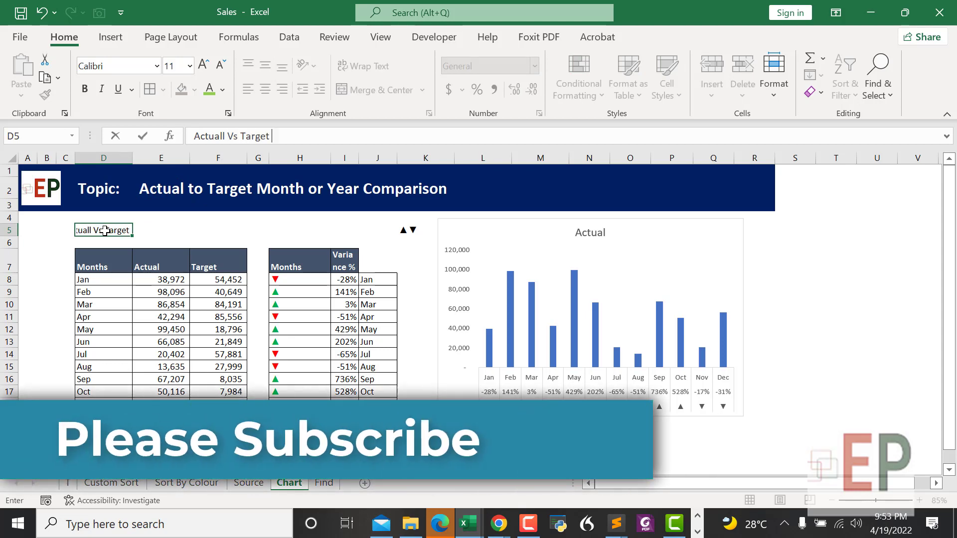
click(190, 136)
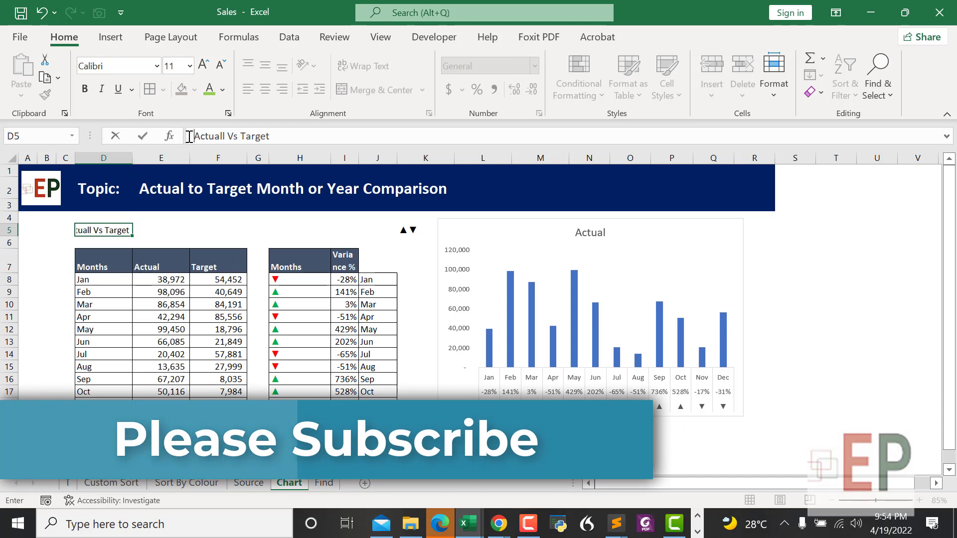
text(Sales R)
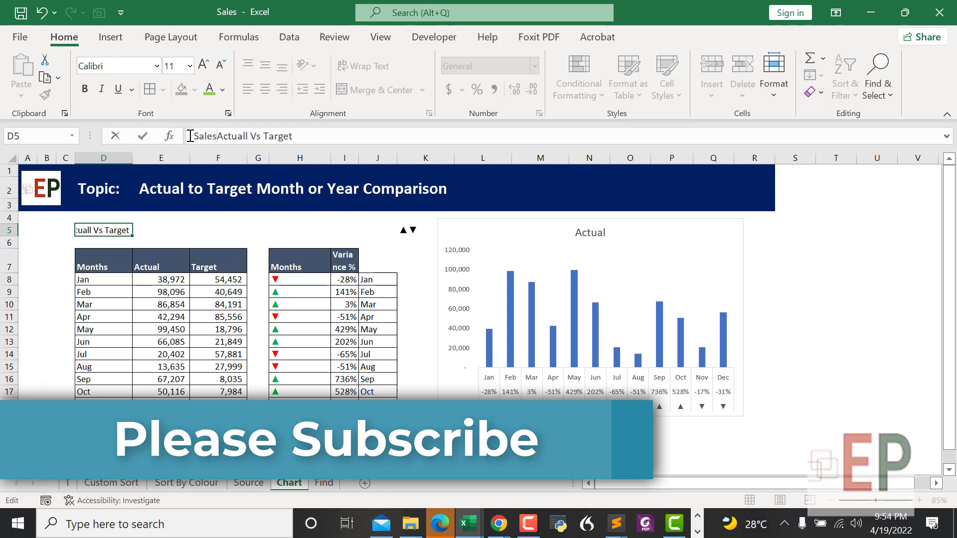
text(evenue)
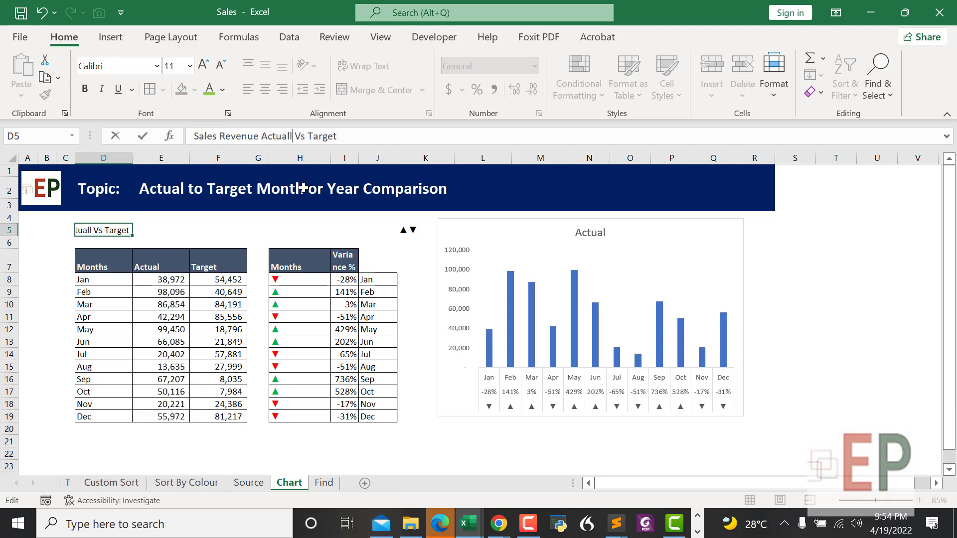
key(Return)
Step: Make the D5 heading bold at 12-point size
click(95, 230)
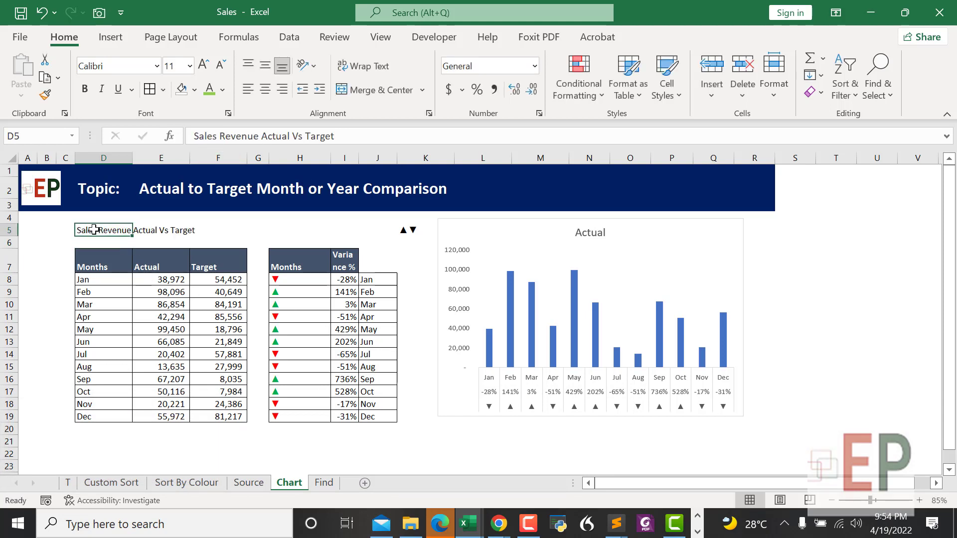
key(ctrl+b)
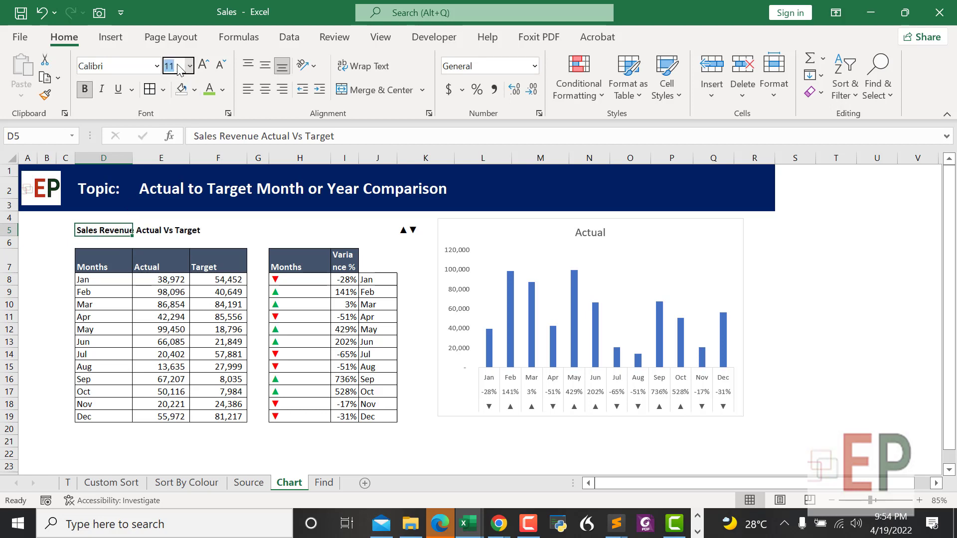
key(Return)
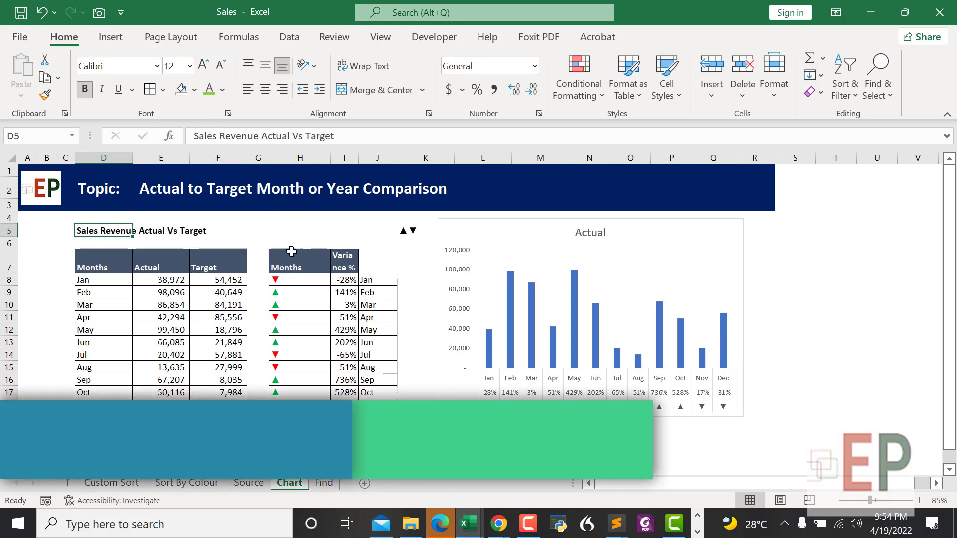
Step: Link the chart title to cell D5 with =Chart!$D$5 and make it bold
click(582, 236)
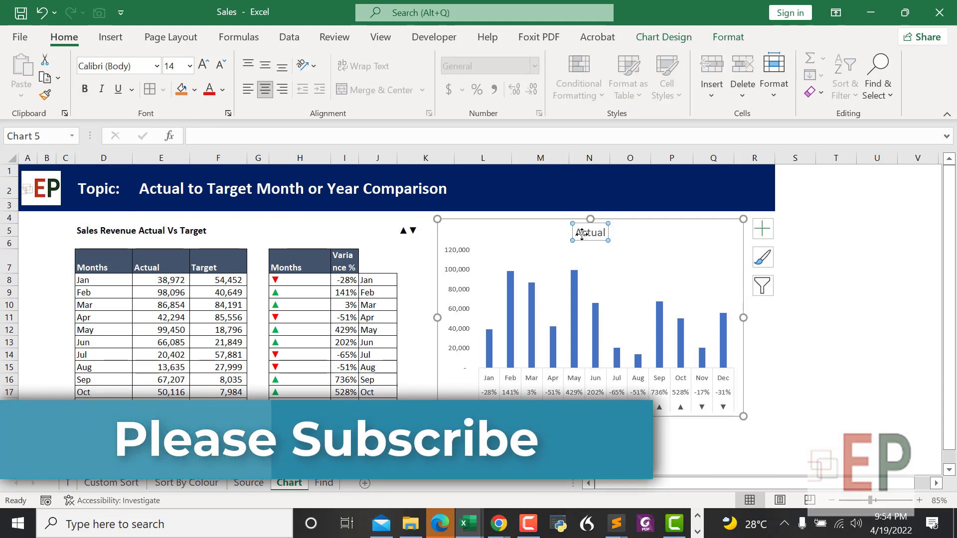
click(226, 134)
text(=)
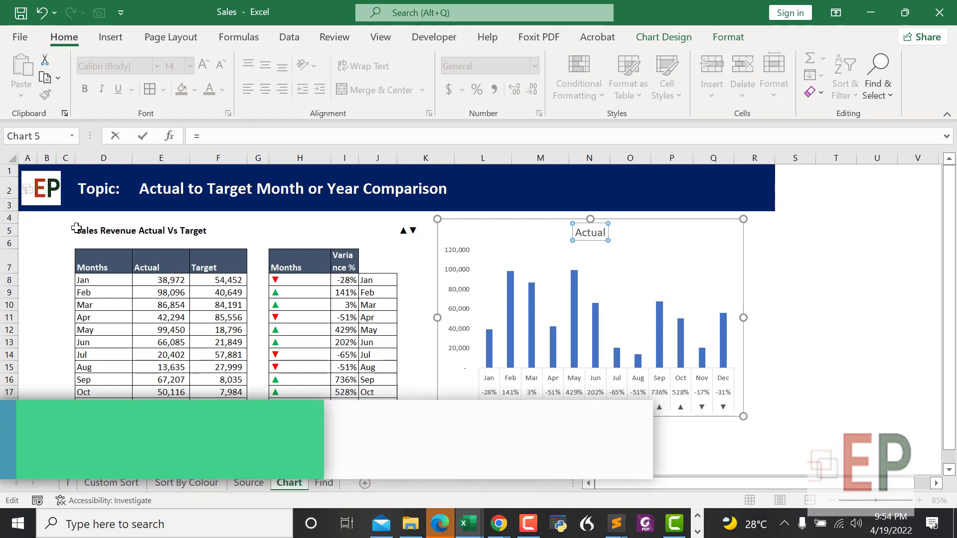
click(81, 227)
key(Return)
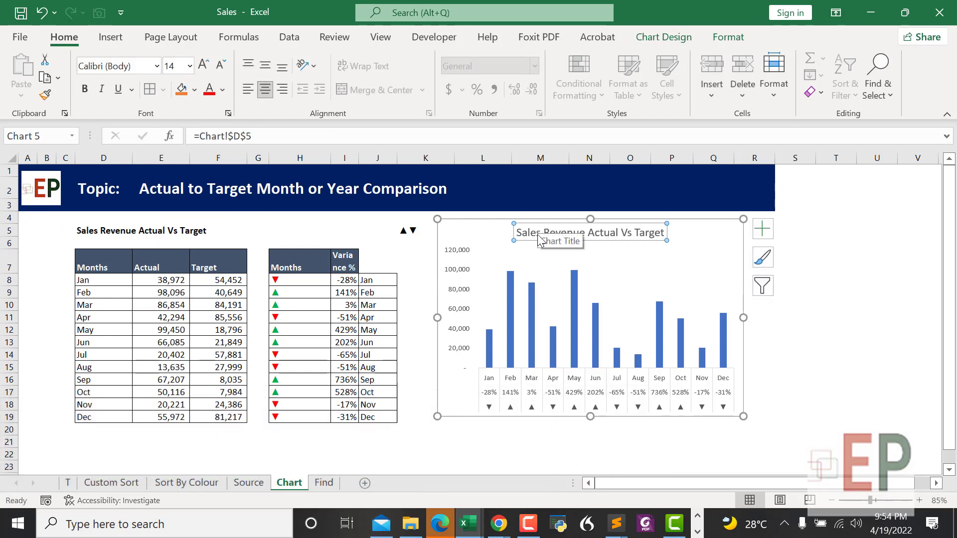
key(ctrl+b)
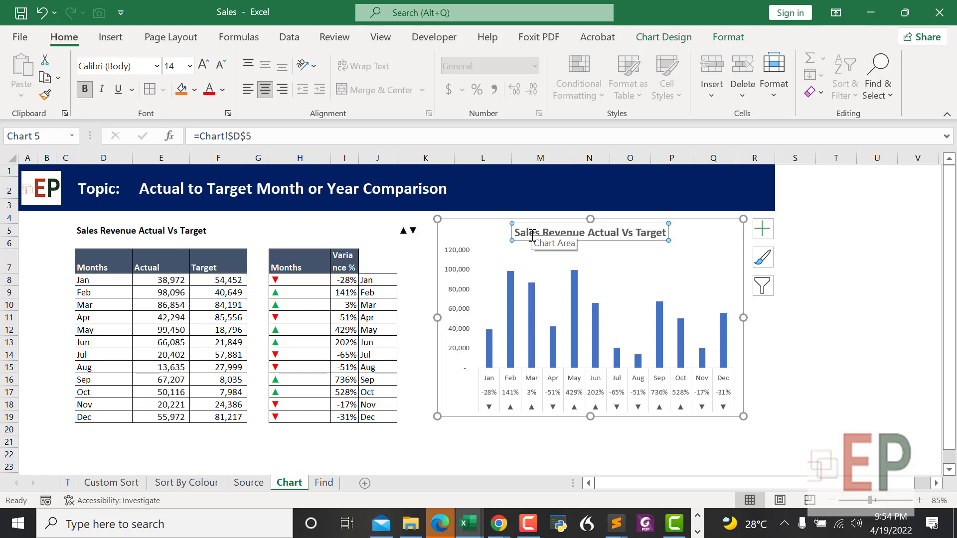
Step: Select the horizontal month axis labels, then the chart's plot area
click(776, 353)
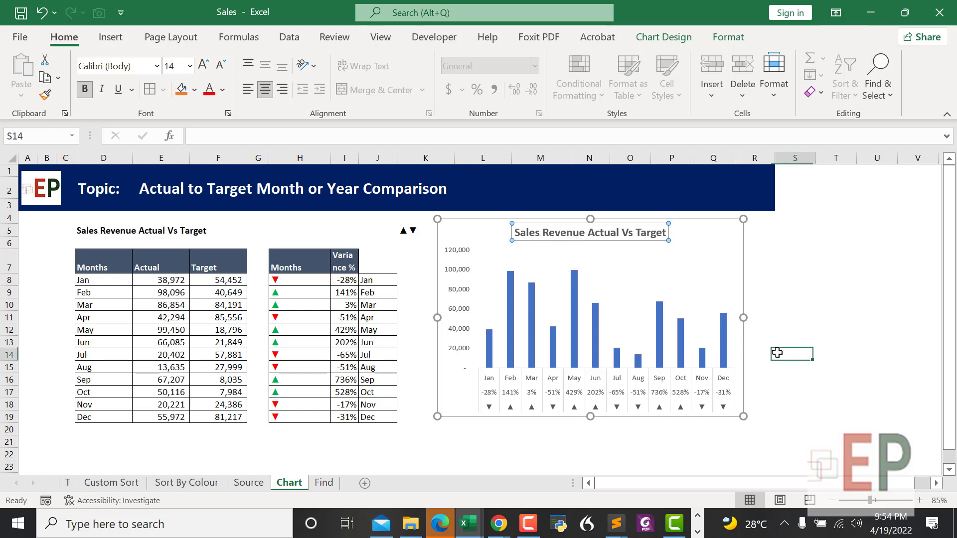
click(556, 235)
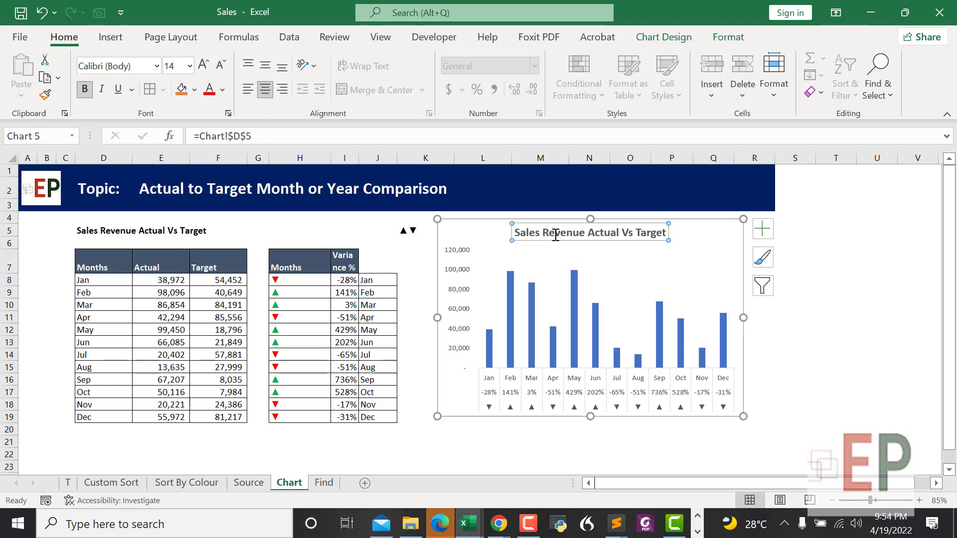
click(547, 444)
click(512, 384)
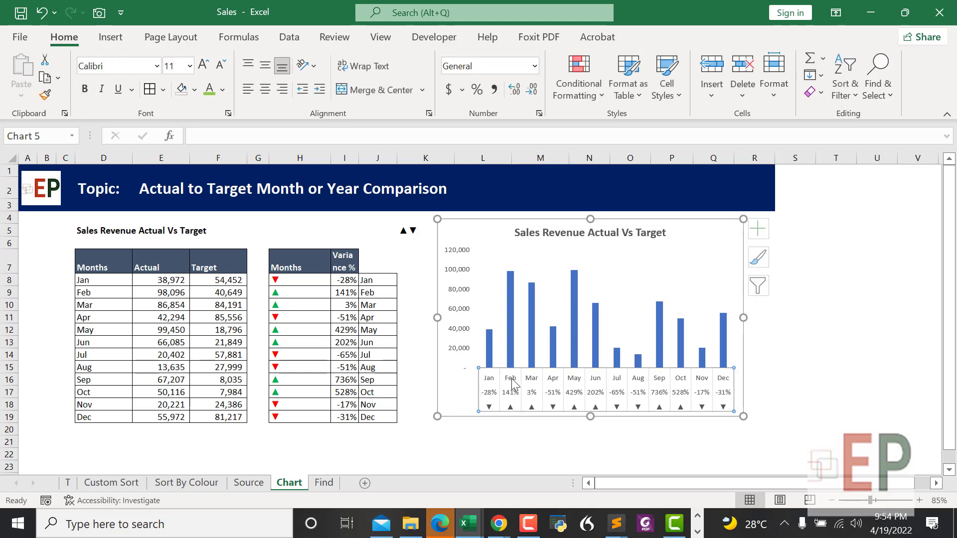
click(514, 384)
click(512, 442)
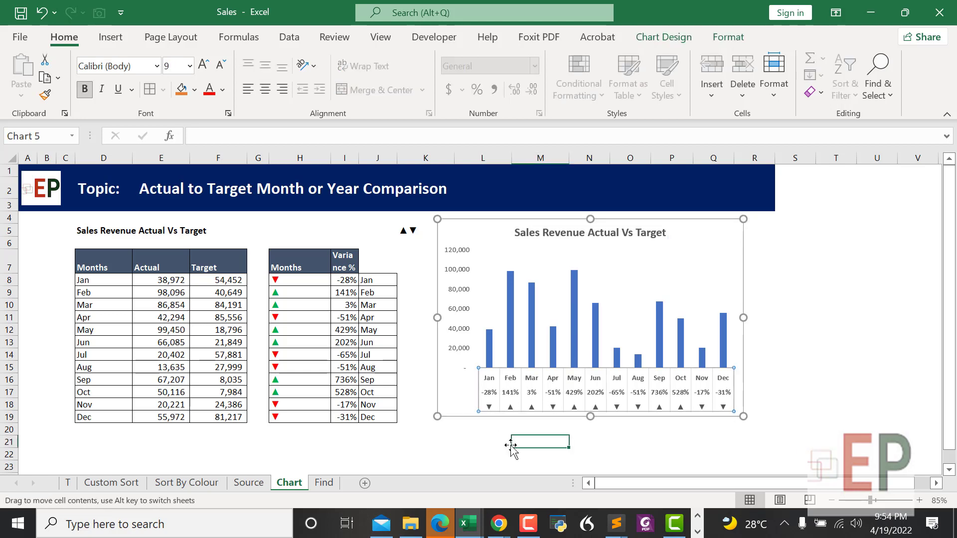
click(541, 330)
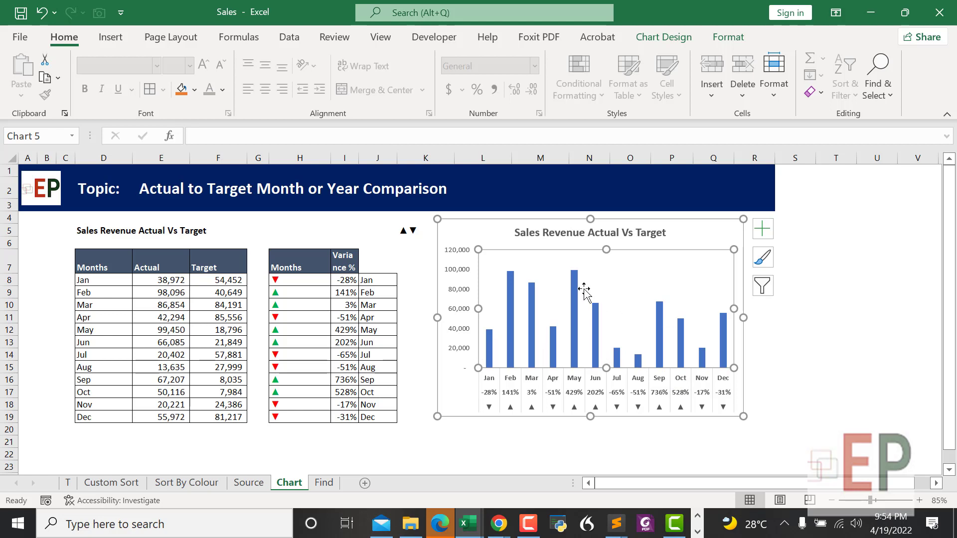
Step: Browse the Format Plot Area fill, effects and border options, then select the Actual bars
right_click(626, 298)
click(680, 438)
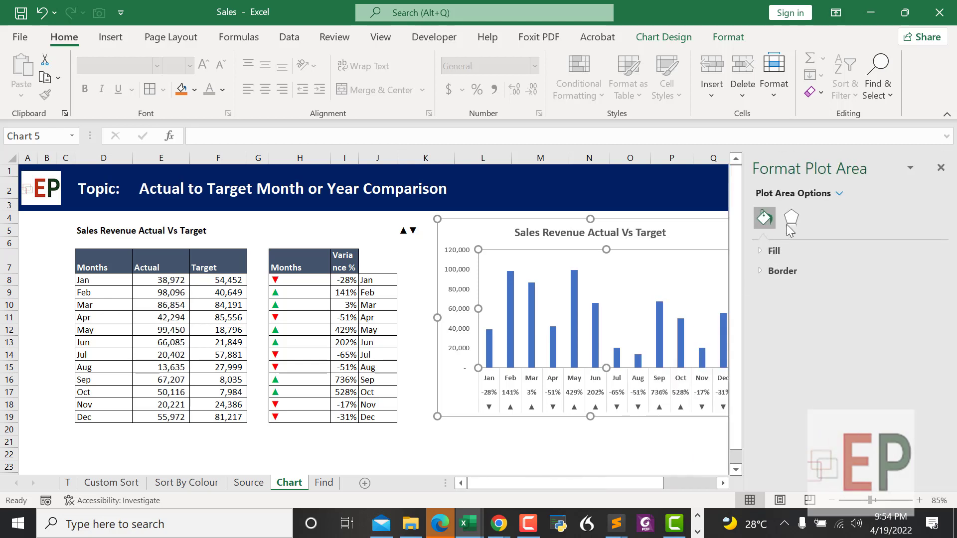
click(791, 217)
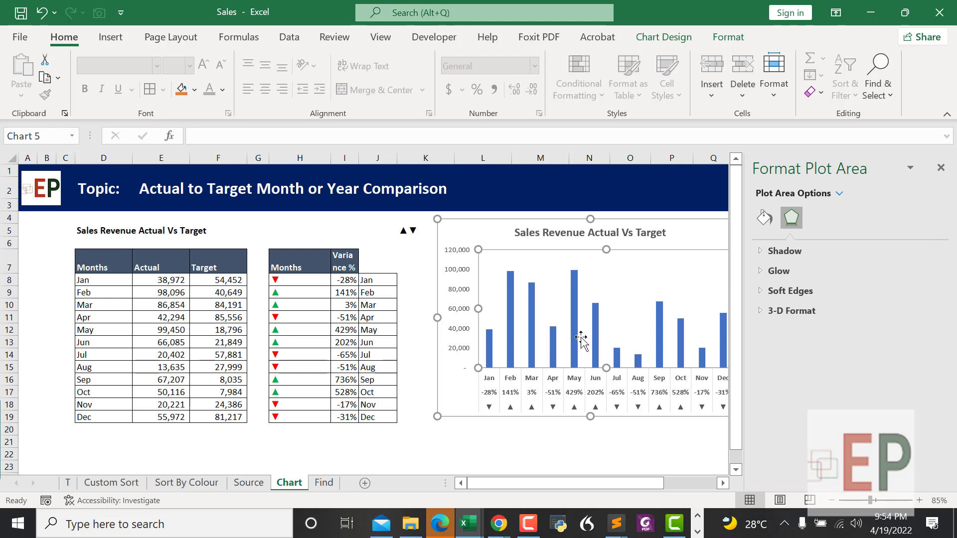
click(772, 220)
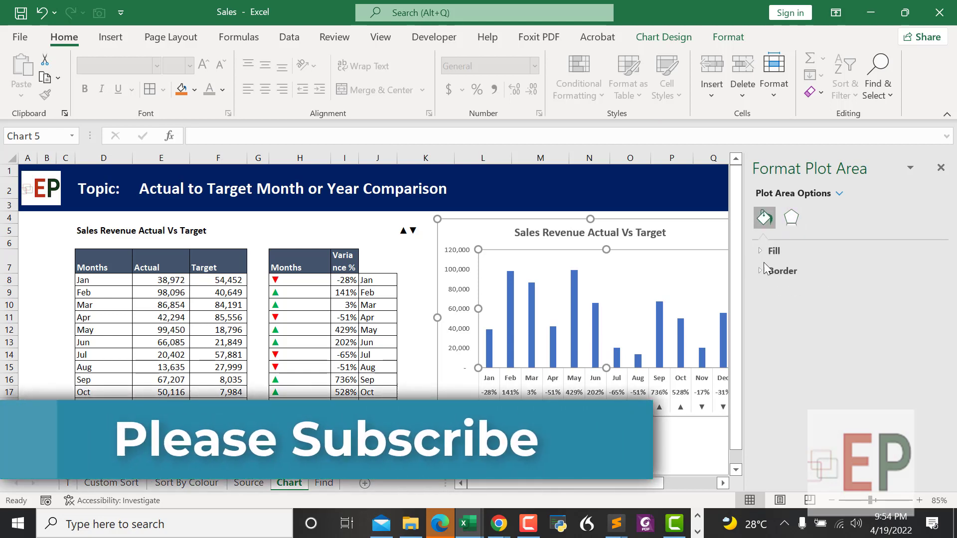
click(759, 250)
click(758, 249)
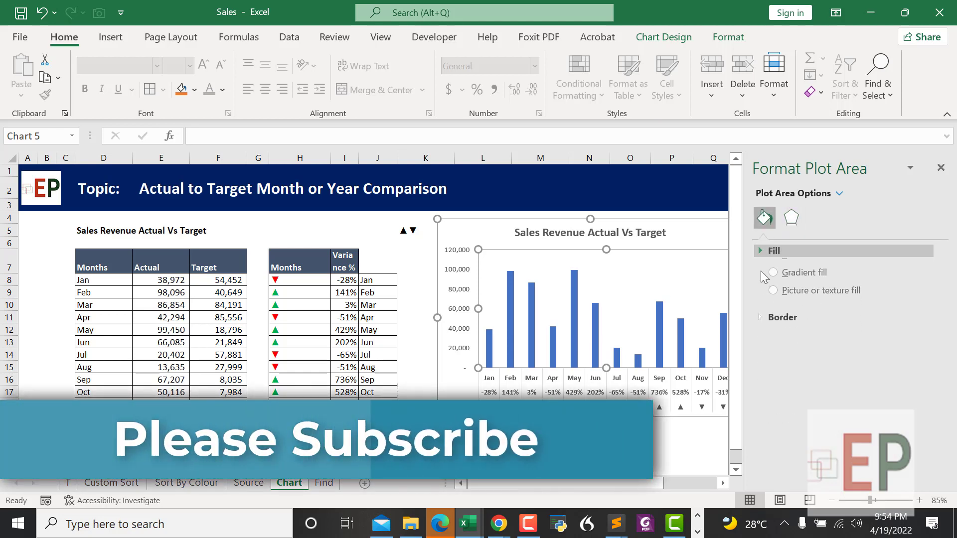
click(761, 269)
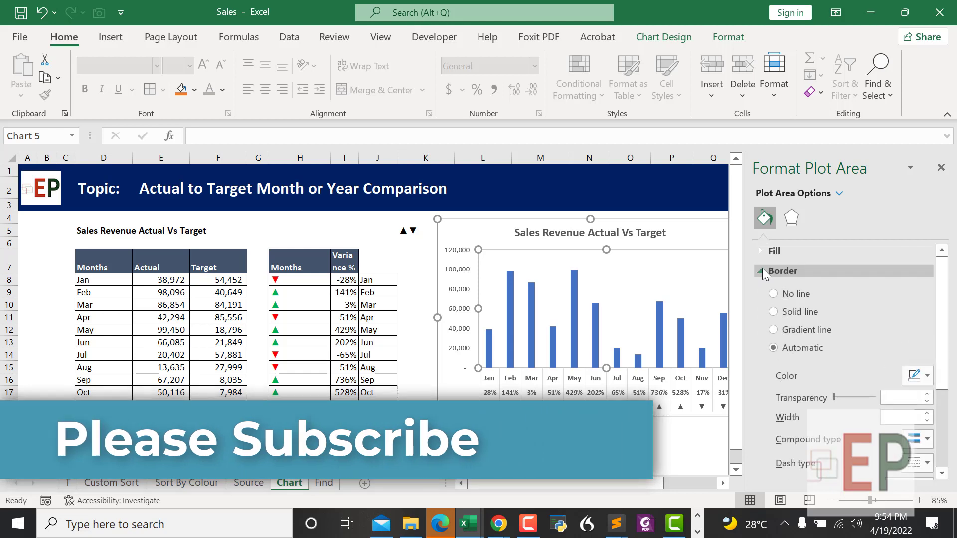
scroll(803, 319, down, 3)
scroll(794, 343, up, 3)
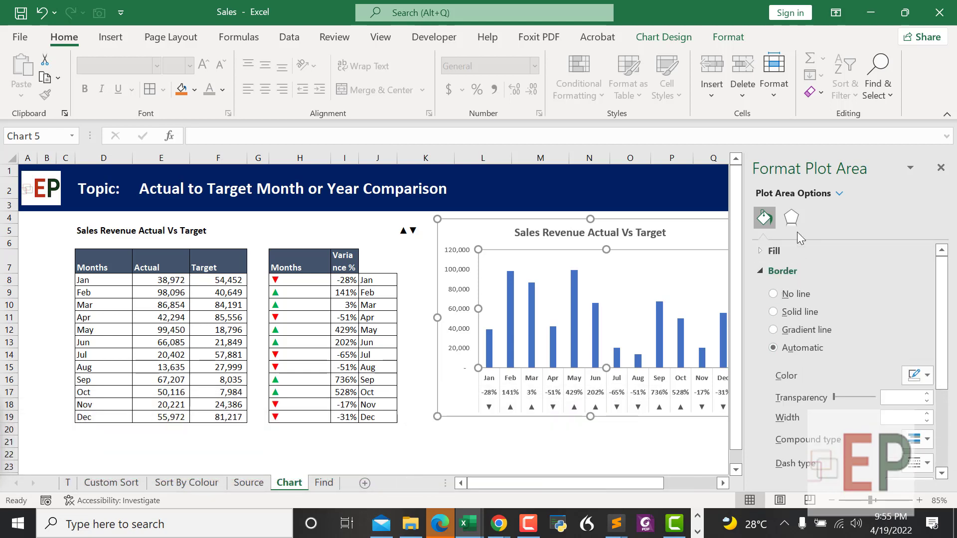
click(573, 292)
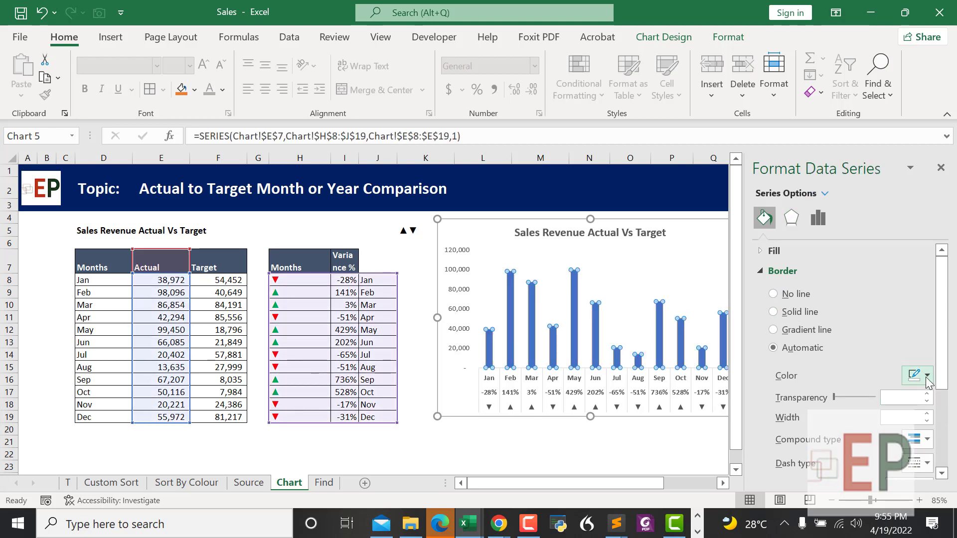
click(770, 251)
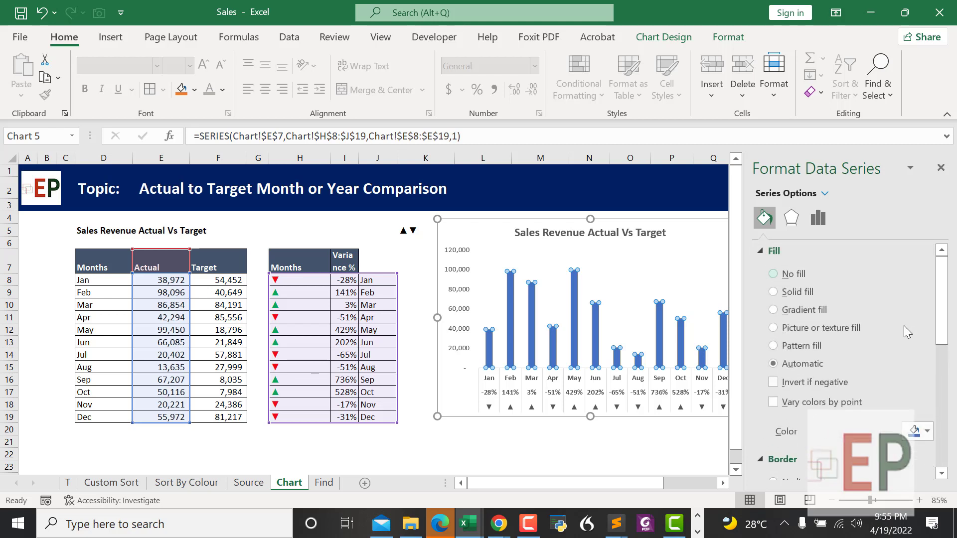
click(926, 431)
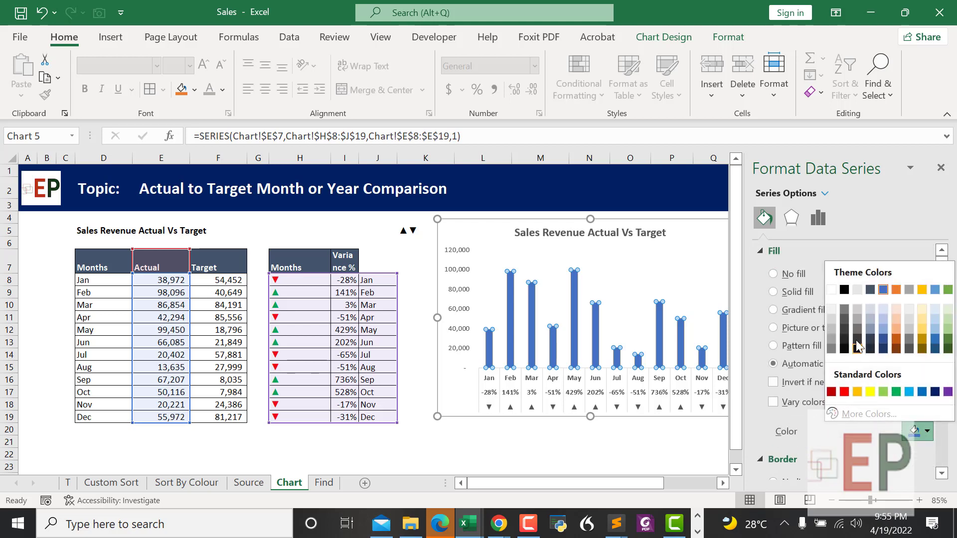
click(848, 310)
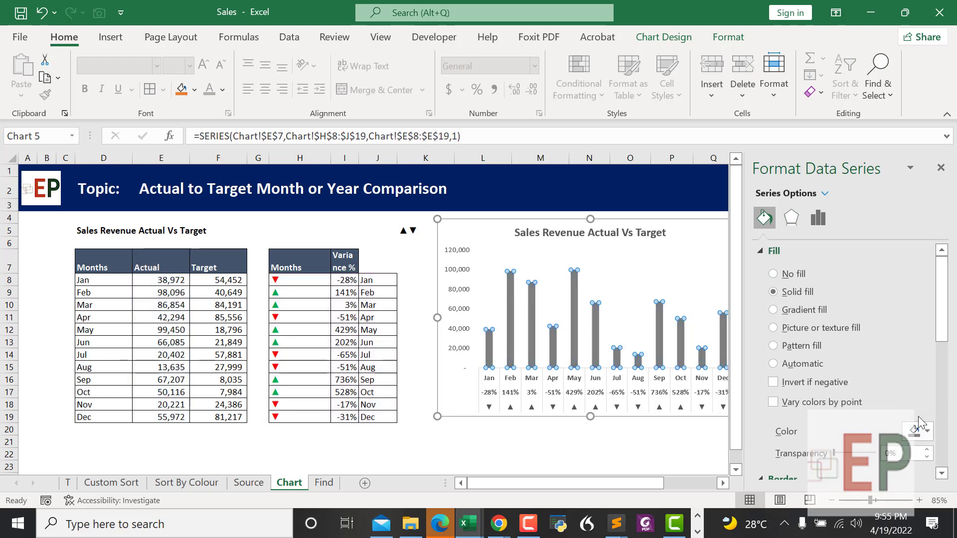
click(920, 430)
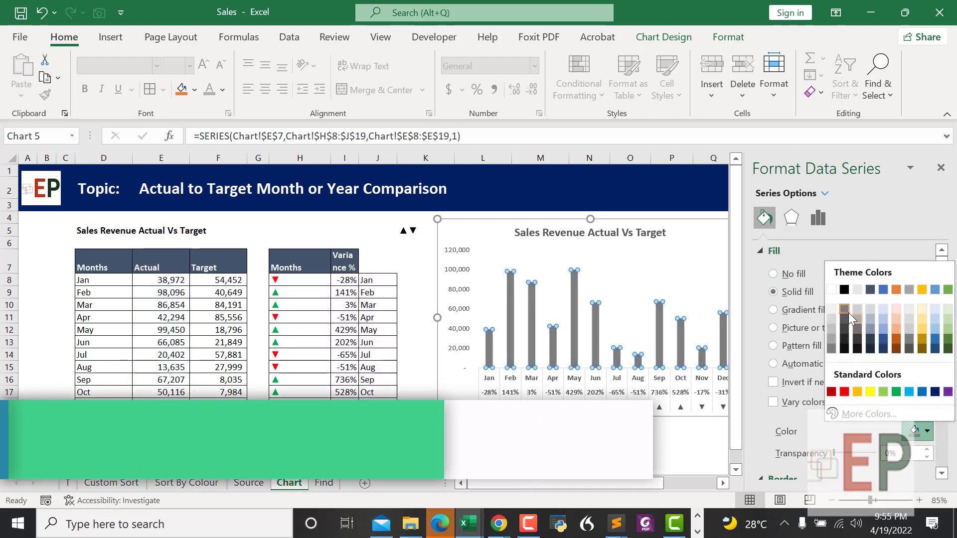
click(844, 290)
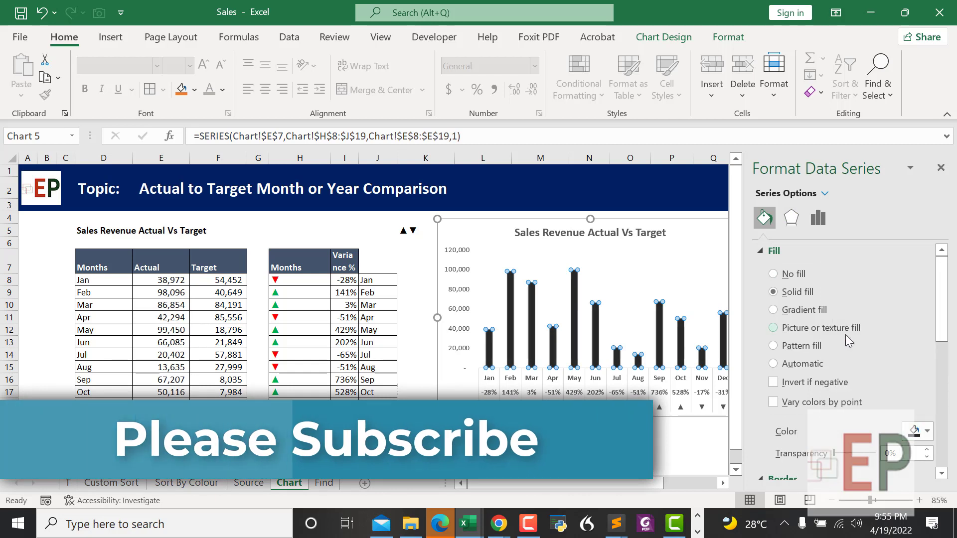
click(921, 431)
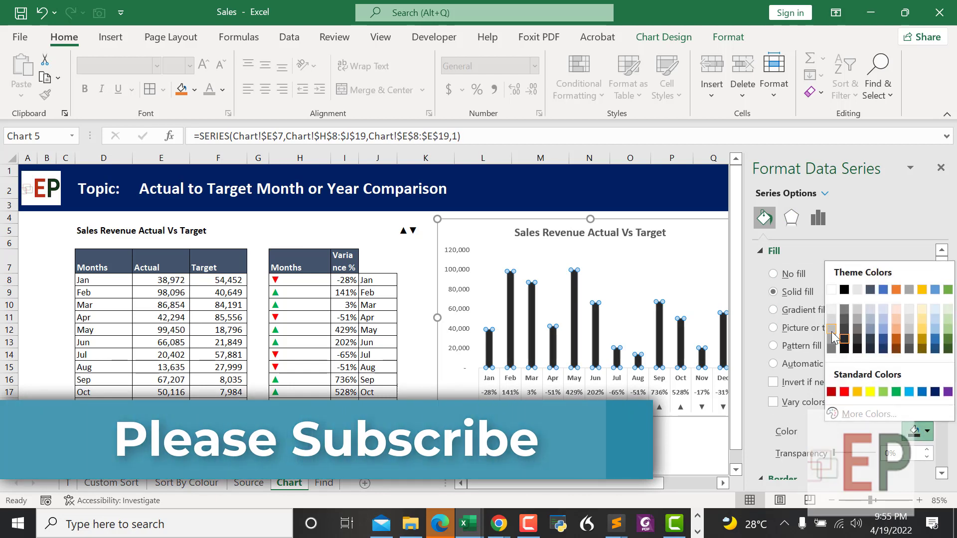
click(845, 327)
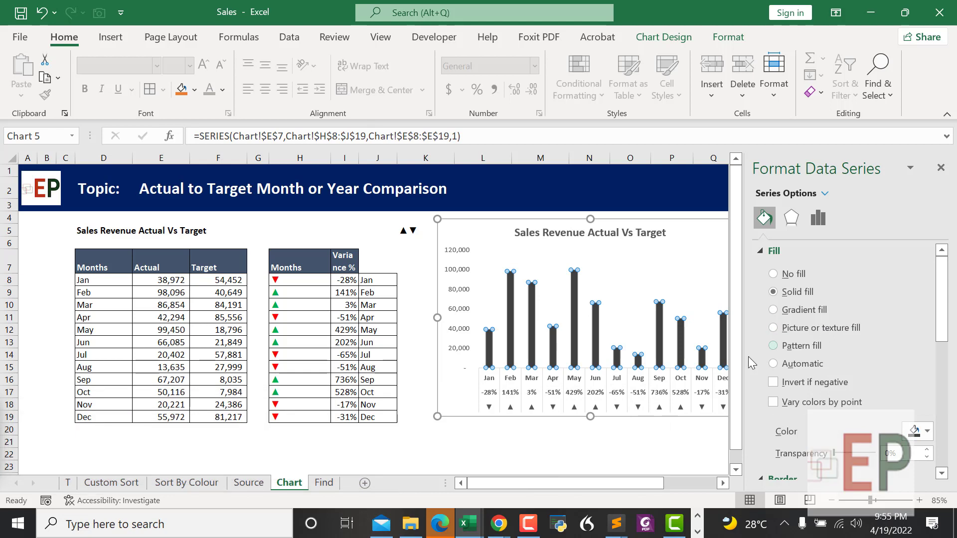
click(660, 277)
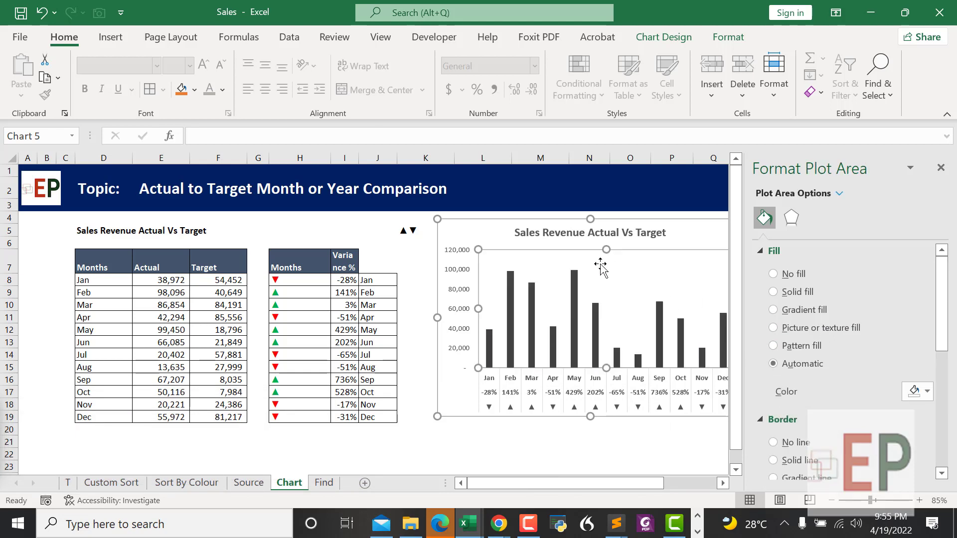
click(573, 299)
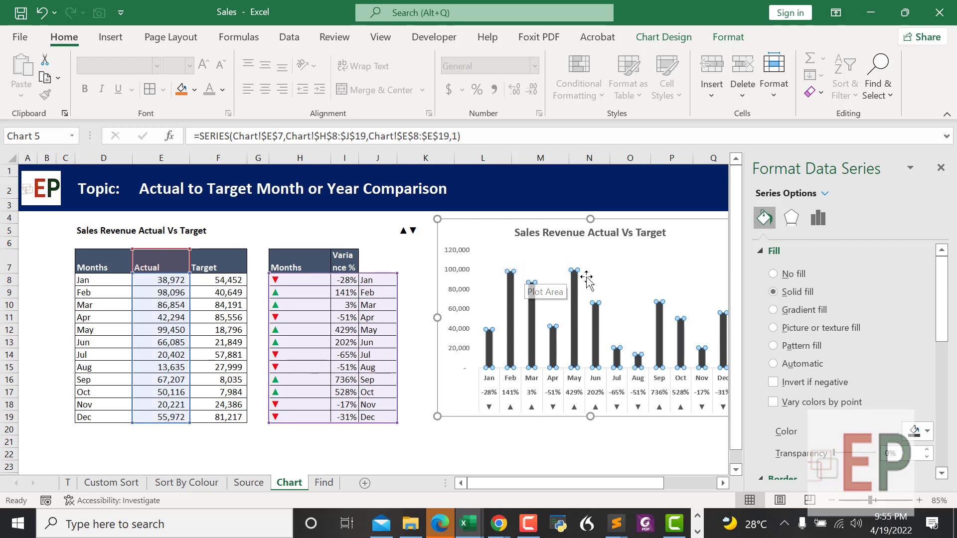
click(907, 430)
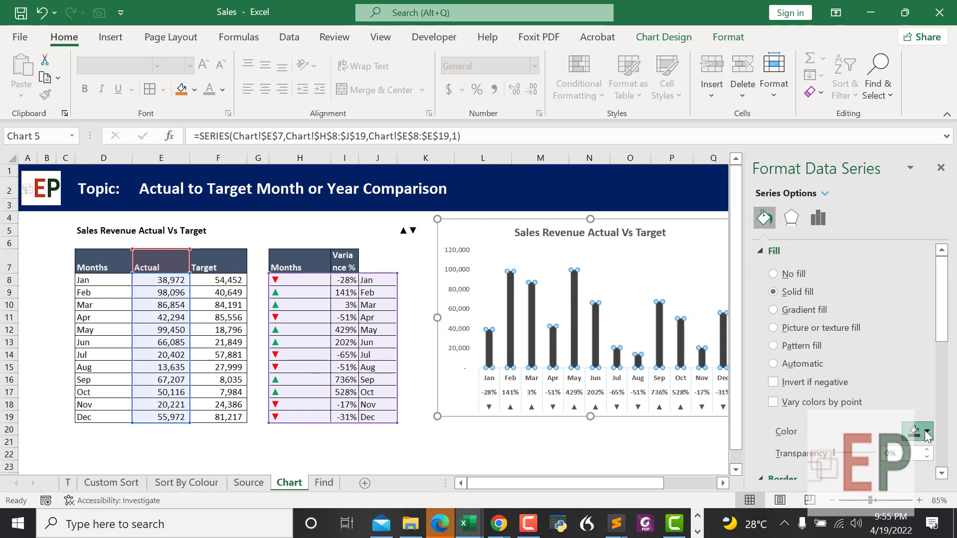
click(883, 392)
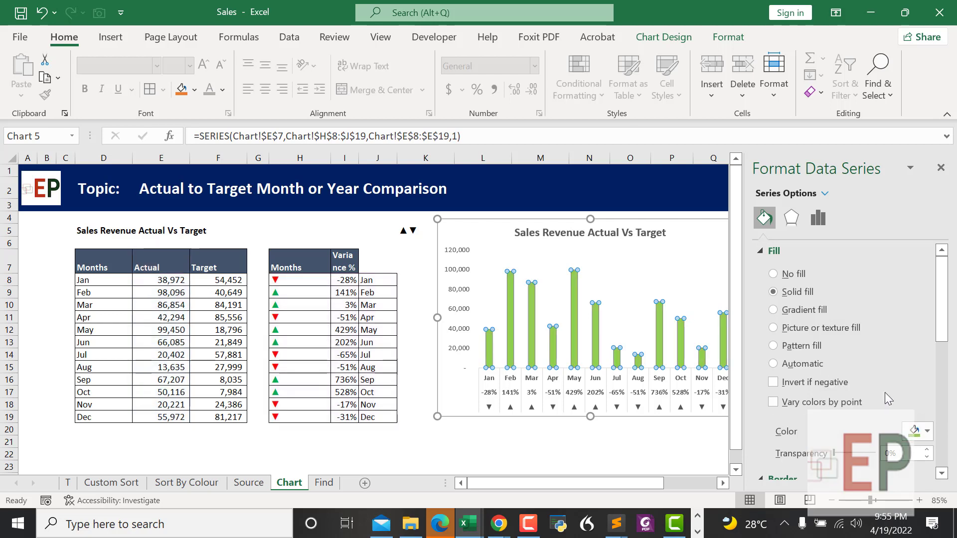
key(ctrl+z)
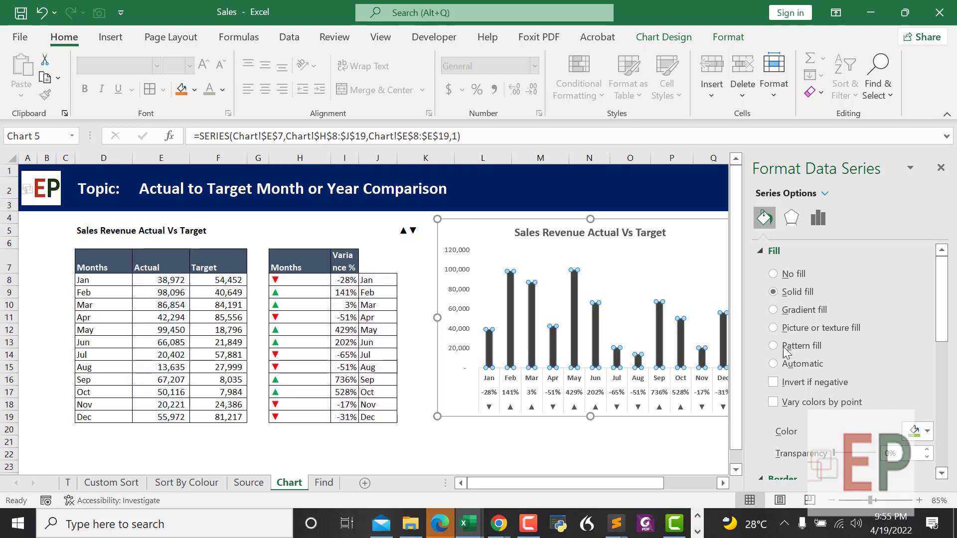
click(574, 283)
click(574, 283)
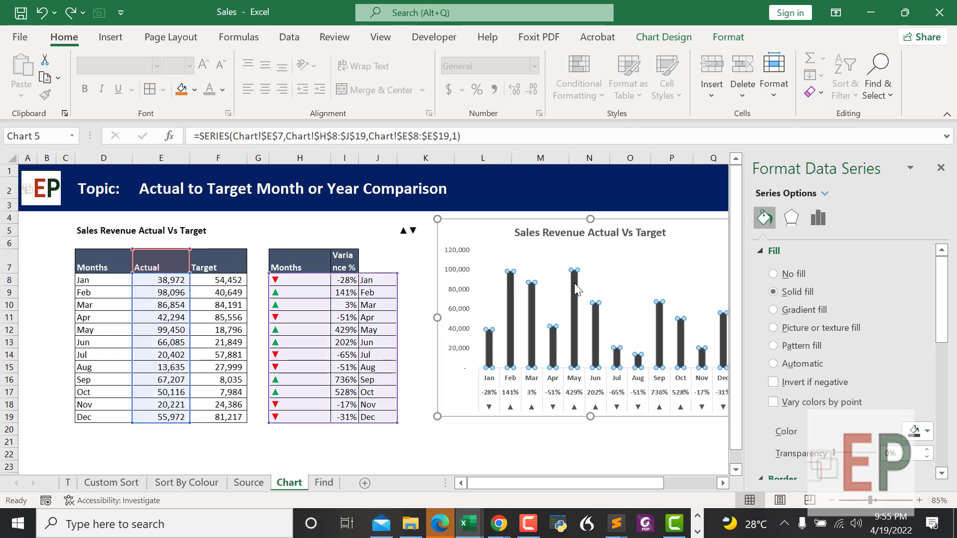
click(574, 283)
Step: Fill the May column light green
click(912, 432)
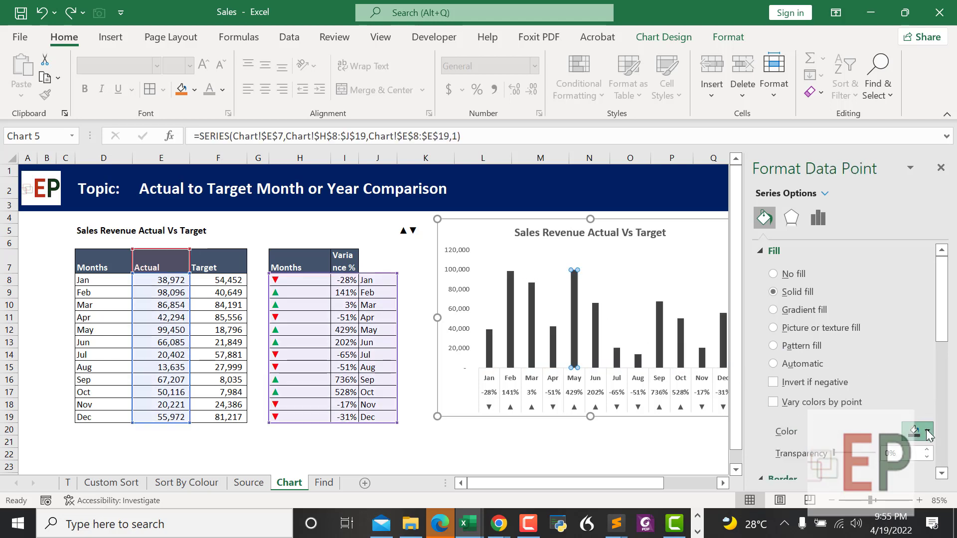
click(878, 398)
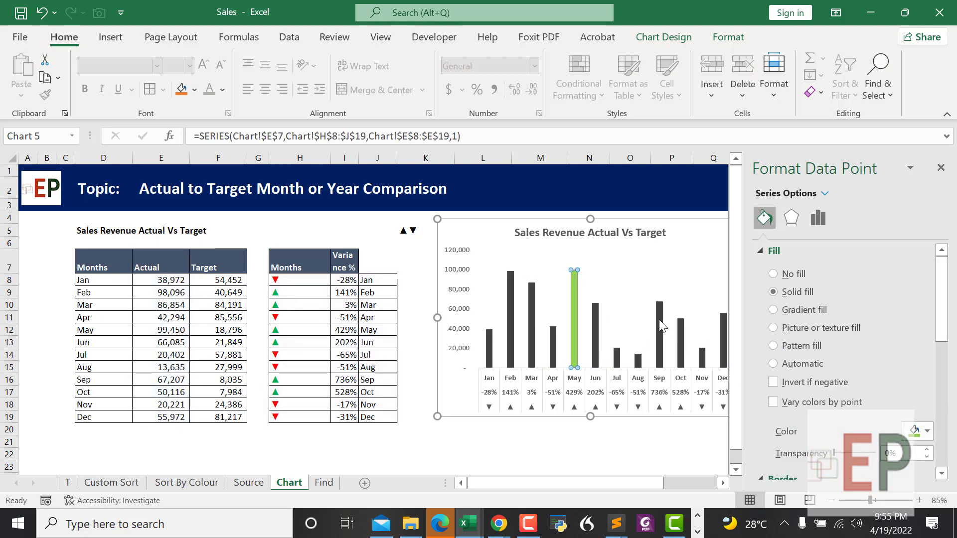
click(616, 302)
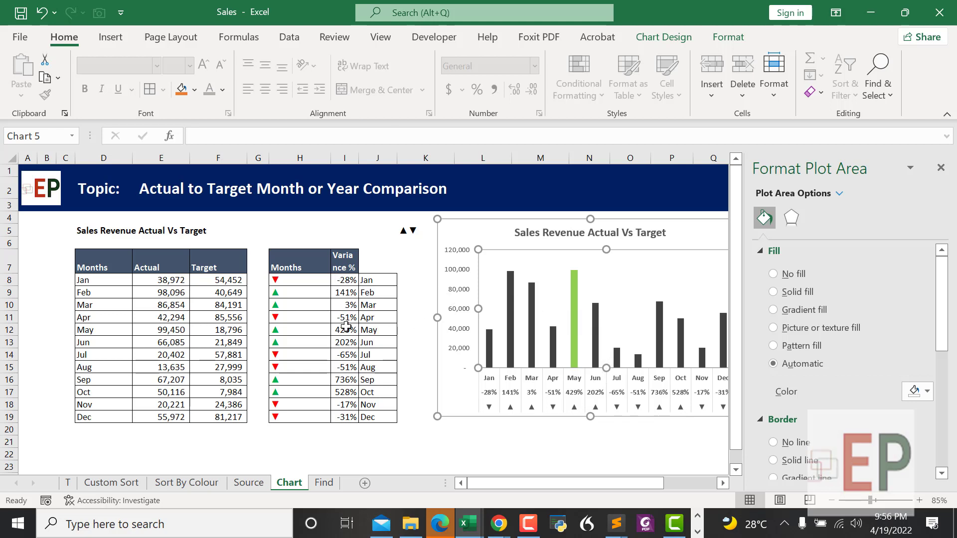
Step: Inspect the Sep variance and month label cells I16 and J16, then select the Actual bars
click(341, 381)
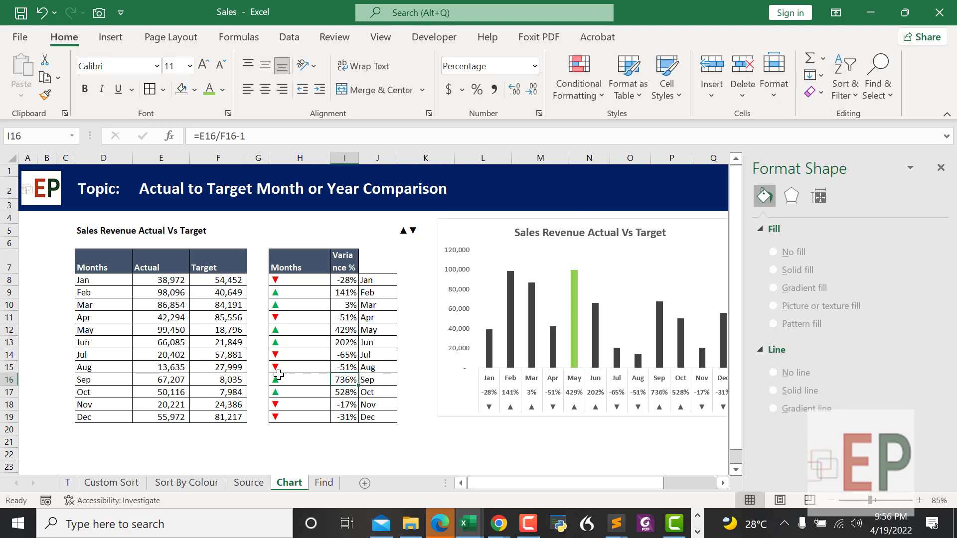
drag(334, 333, 170, 328)
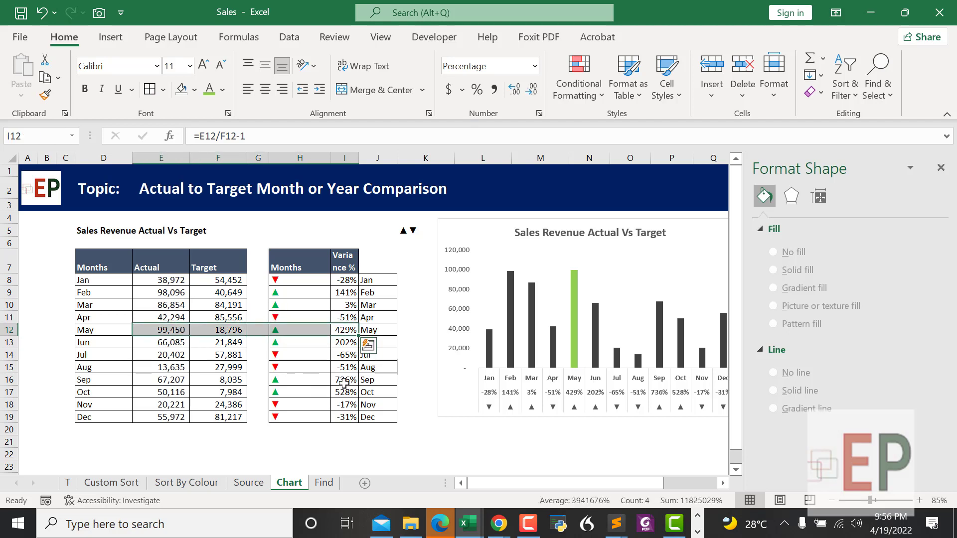
click(343, 381)
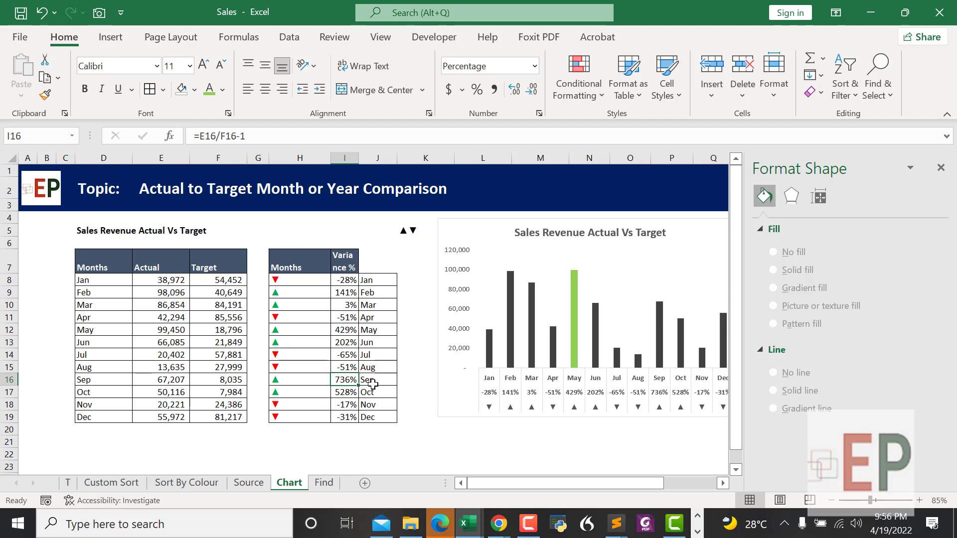
click(373, 382)
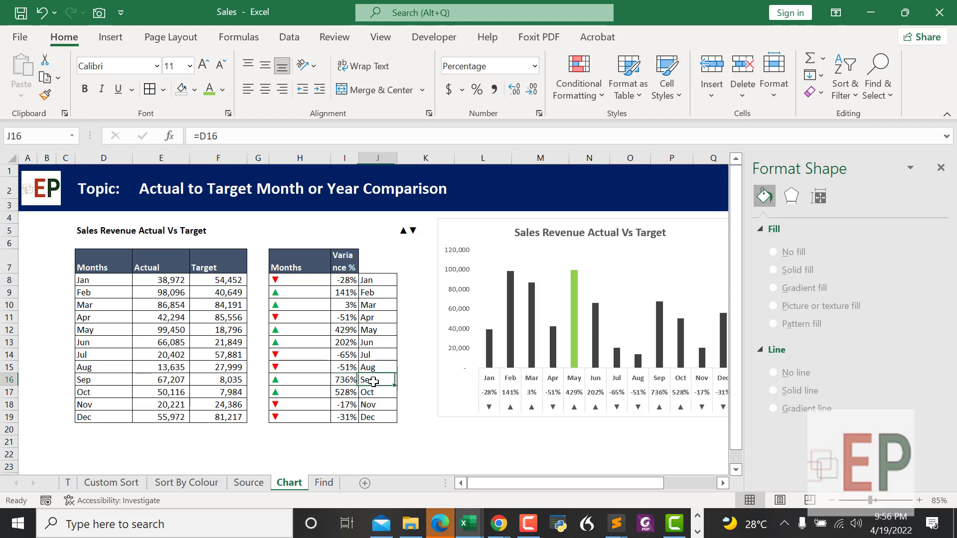
click(662, 323)
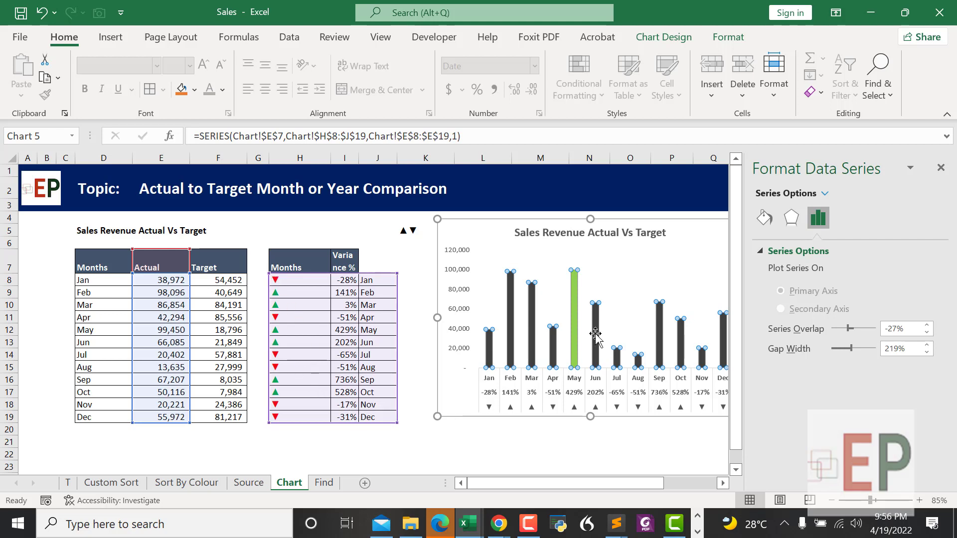
mouse_move(579, 290)
click(157, 332)
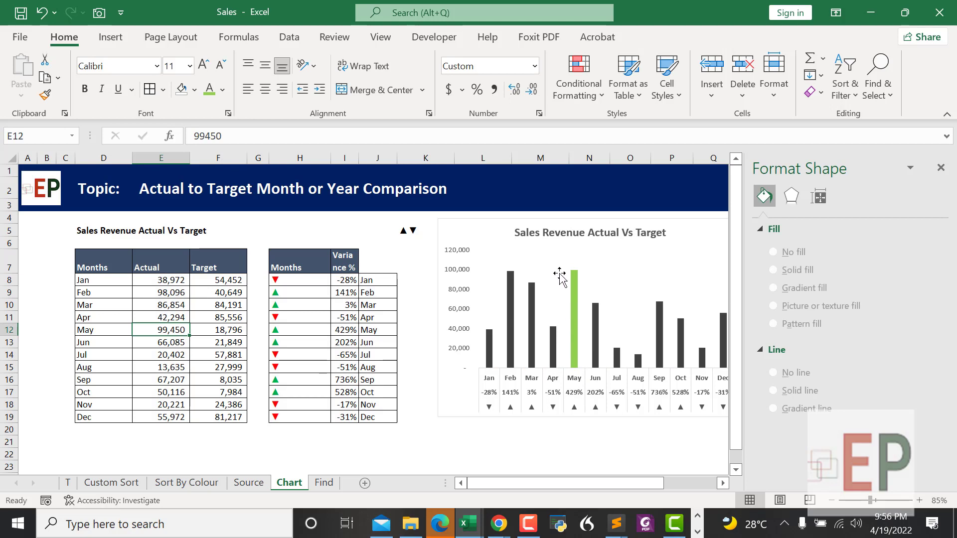
click(569, 454)
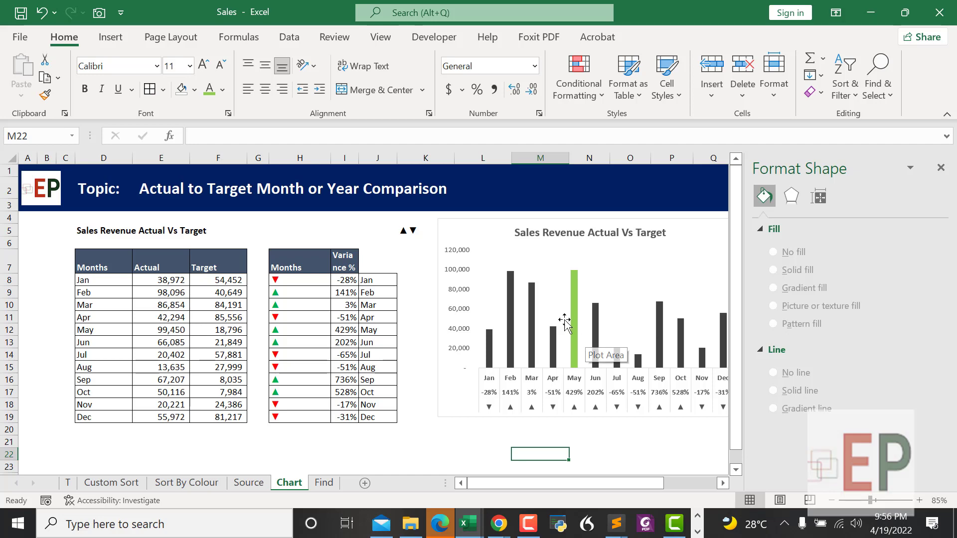
scroll(565, 324, down, 1)
click(626, 406)
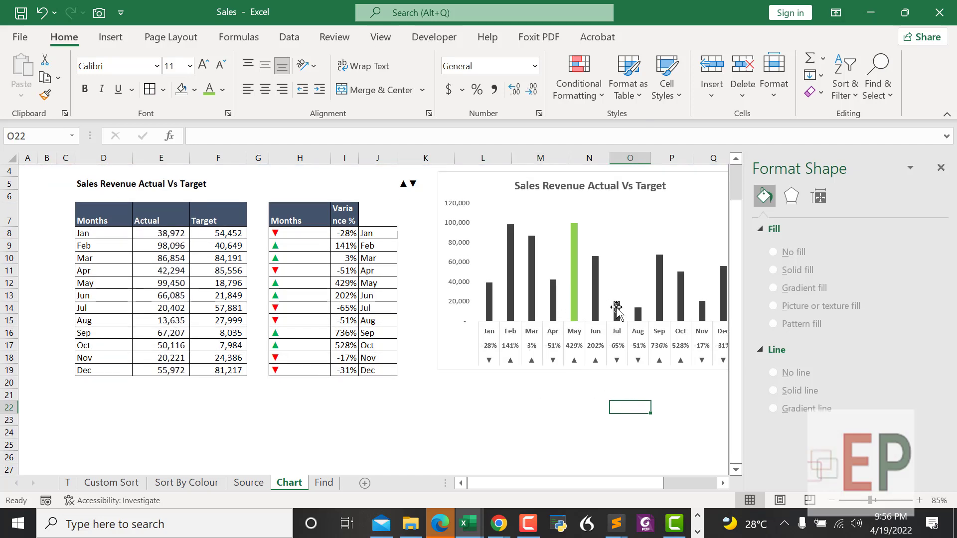
click(579, 289)
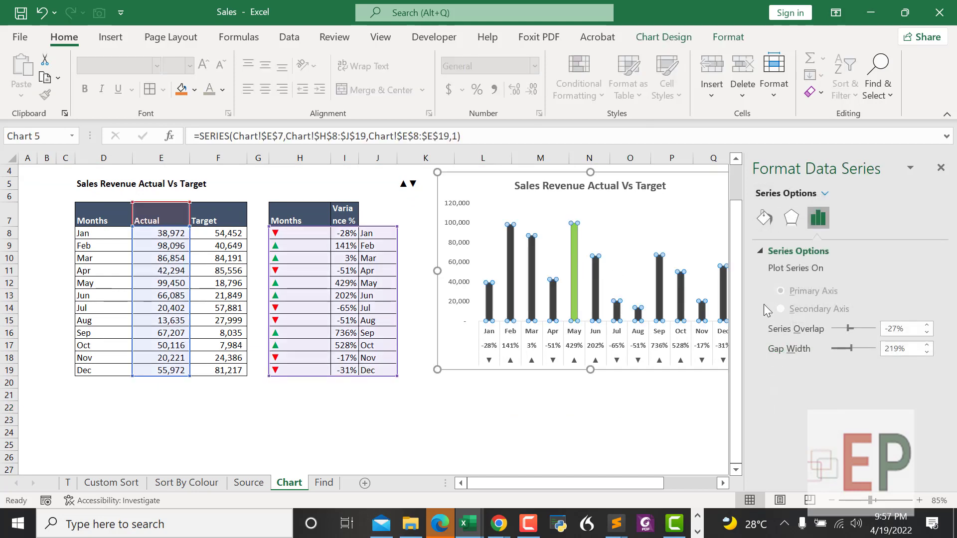
Step: Set the Actual series Gap Width to 100% so the columns are wider
click(857, 346)
click(859, 346)
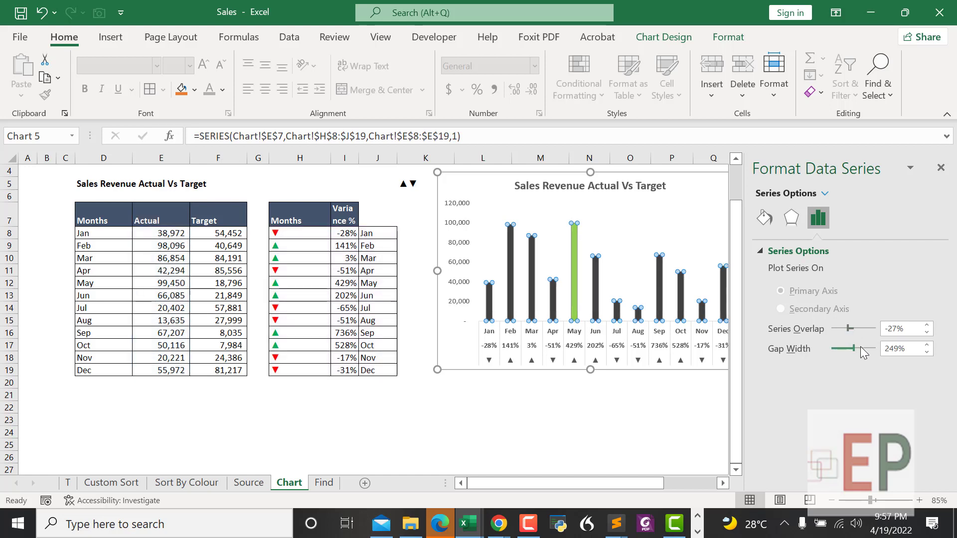
click(861, 347)
click(861, 347)
drag(855, 347, 836, 349)
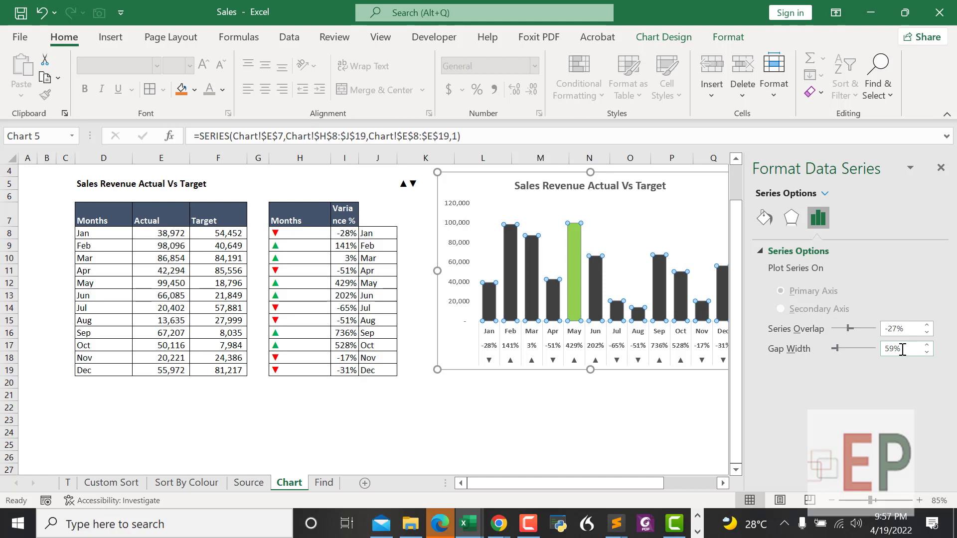
drag(902, 349, 876, 350)
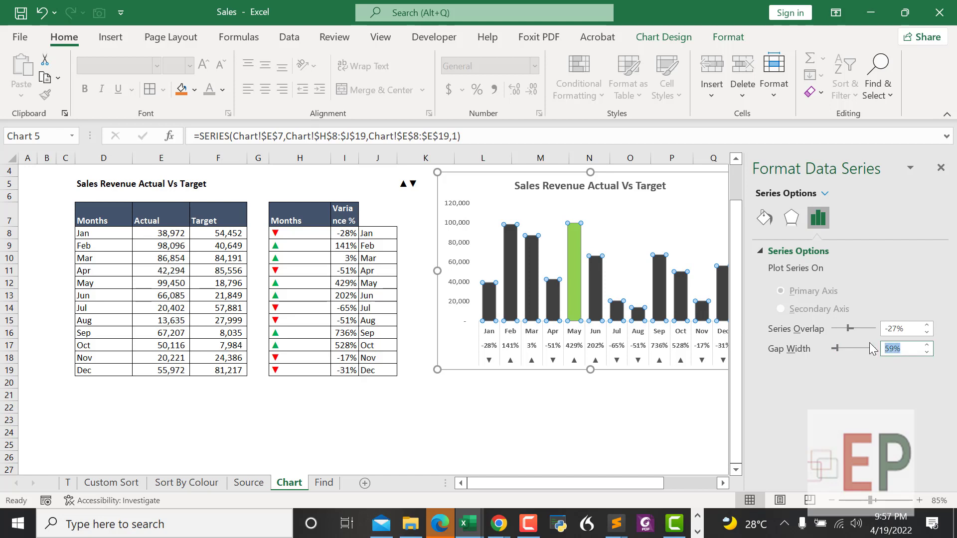
text(100)
click(649, 412)
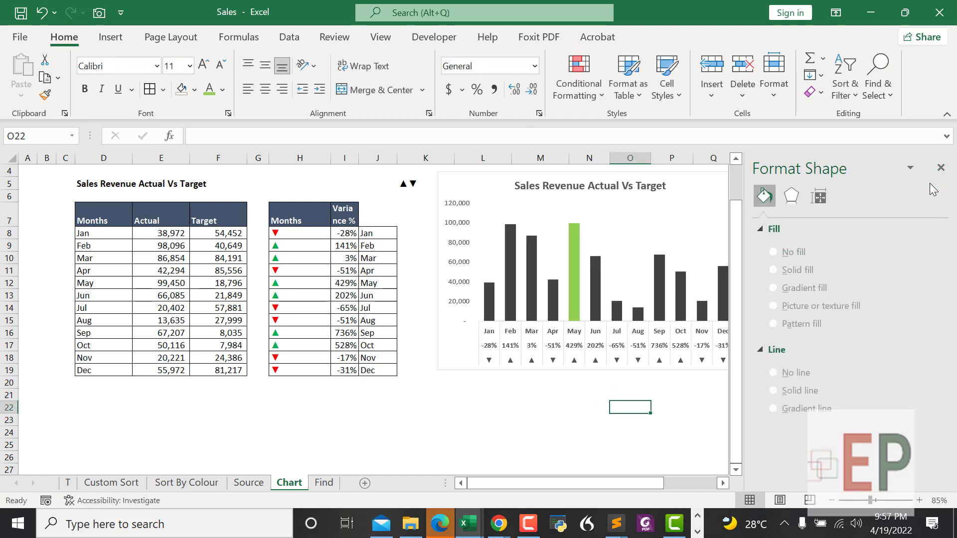
Step: Delete the chart's vertical value axis
click(460, 255)
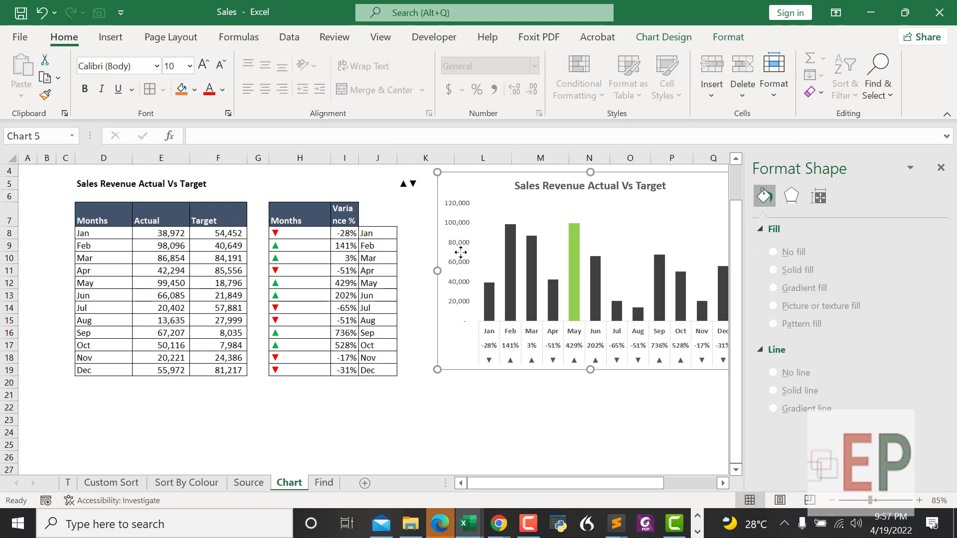
click(459, 252)
key(Delete)
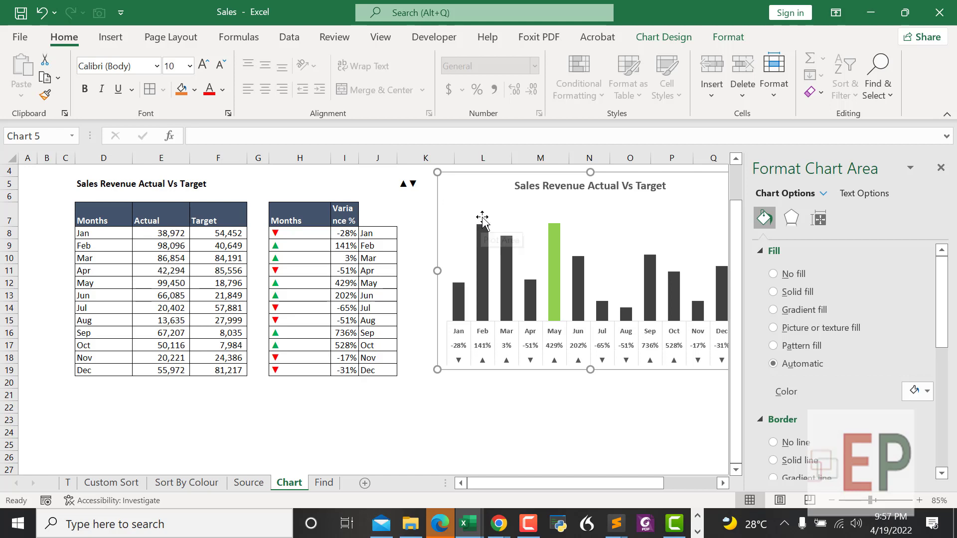
Step: Select Series 'Actual' from the chart elements list and show the Chart Design tools
click(552, 219)
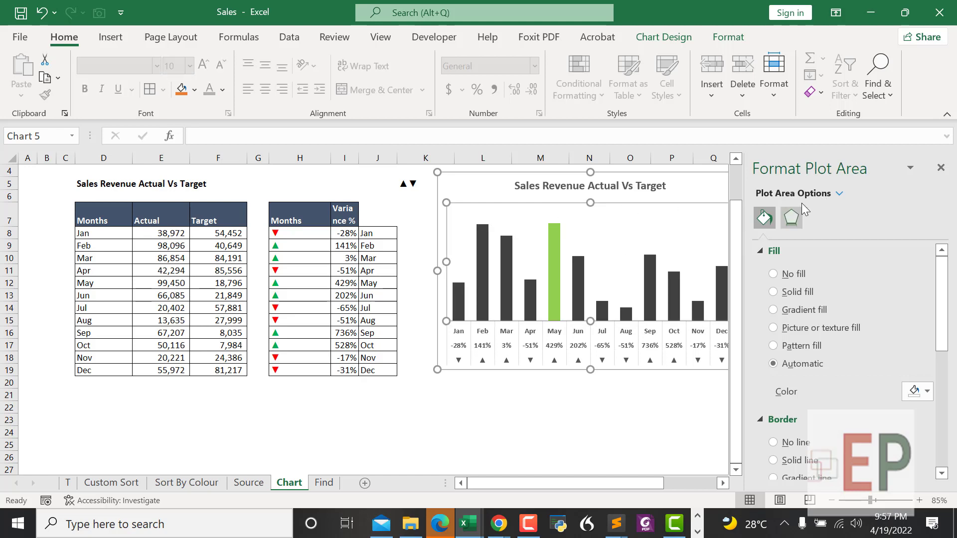
click(842, 198)
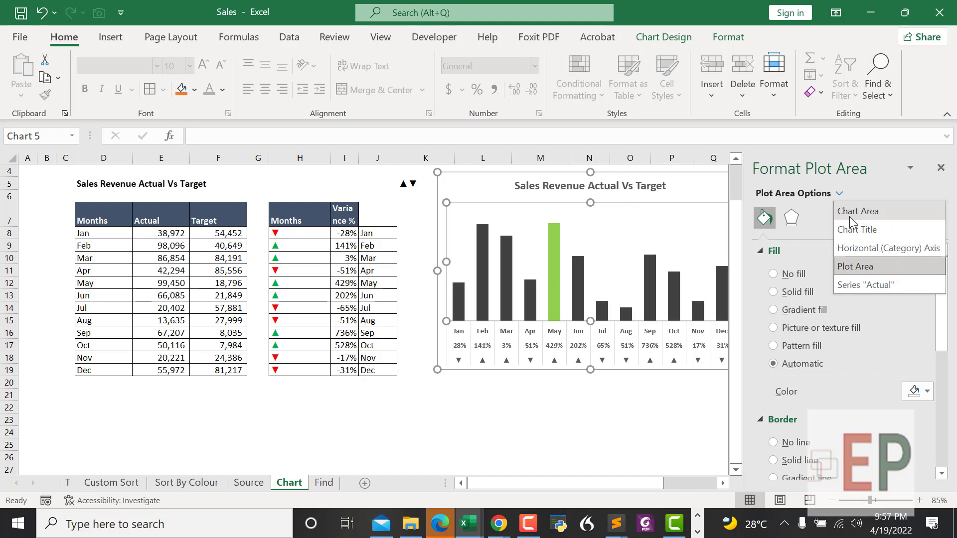
click(850, 285)
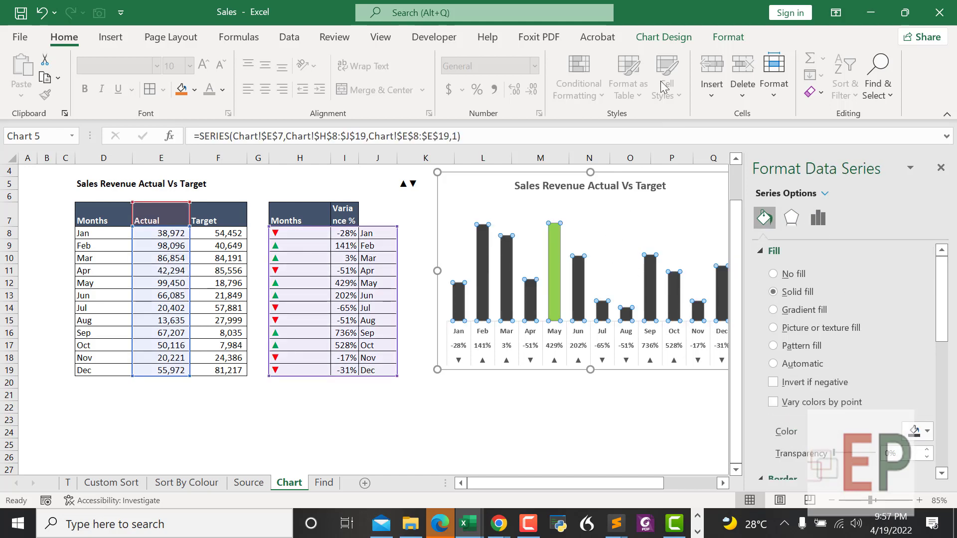
click(662, 38)
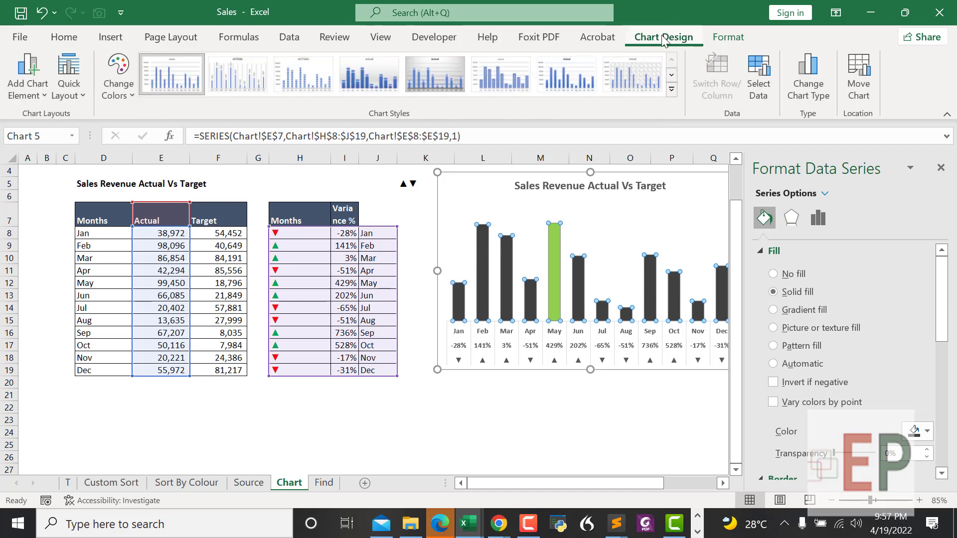
Step: Add Outside End data labels showing each month's Actual value above its column
click(42, 93)
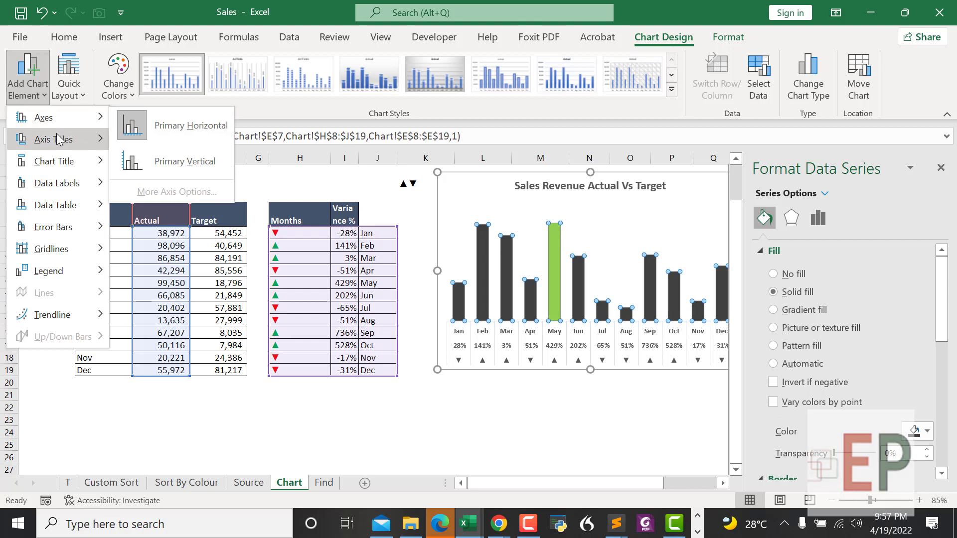
mouse_move(58, 140)
mouse_move(74, 183)
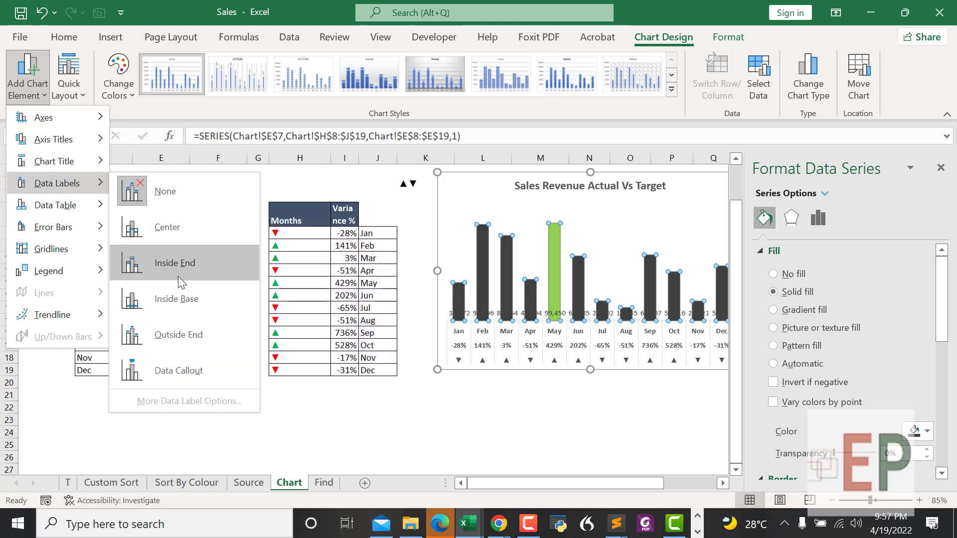
click(184, 335)
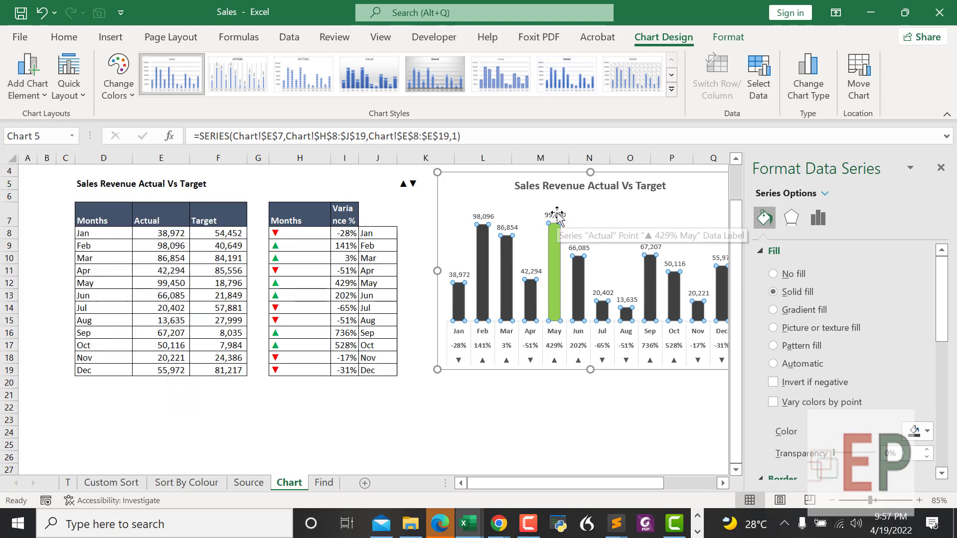
scroll(841, 342, down, 3)
scroll(838, 336, down, 5)
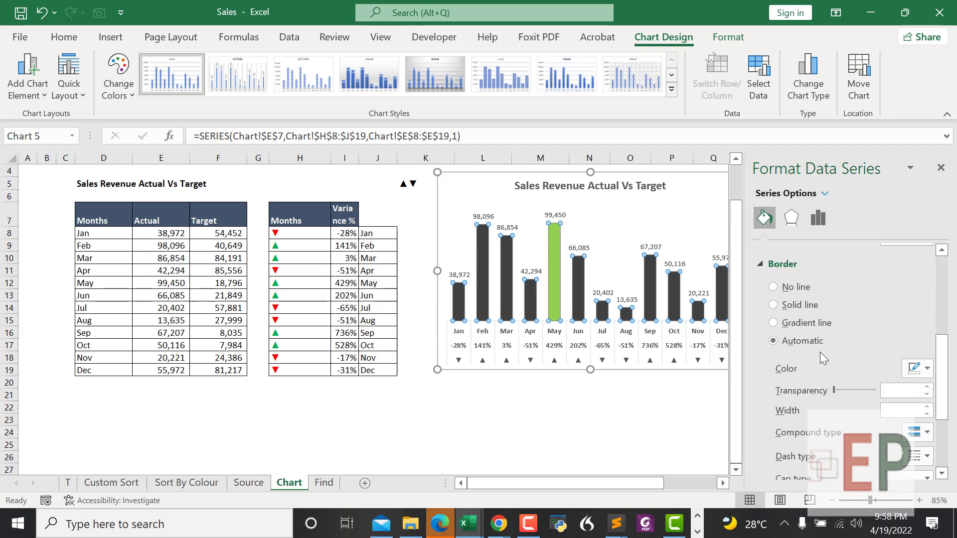
Step: Select the chart's value labels and set their number category to Number
click(621, 420)
click(557, 218)
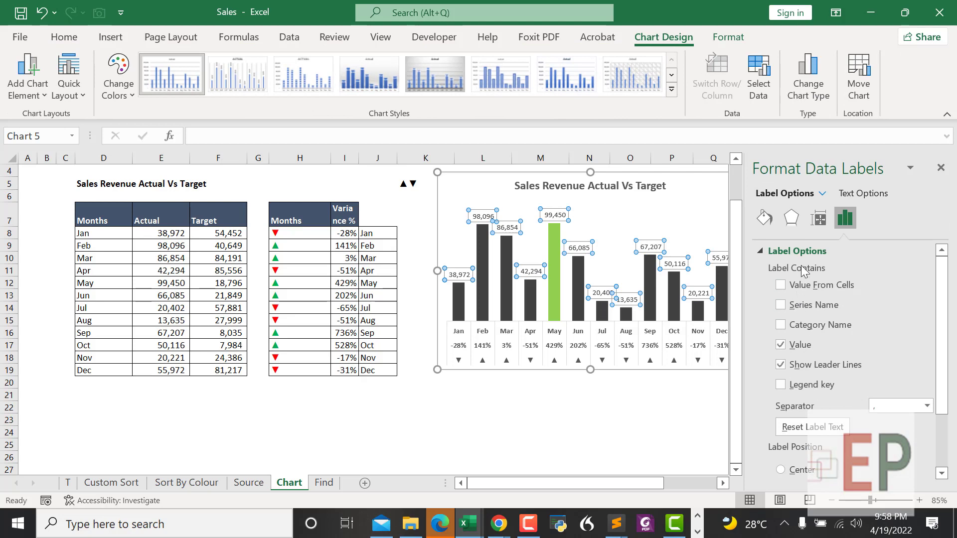
scroll(804, 279, down, 2)
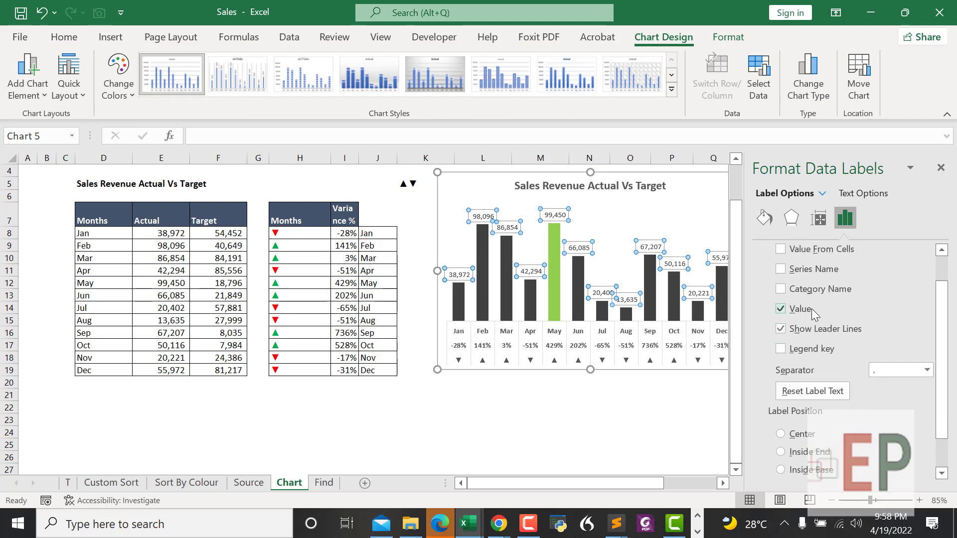
scroll(806, 378, down, 2)
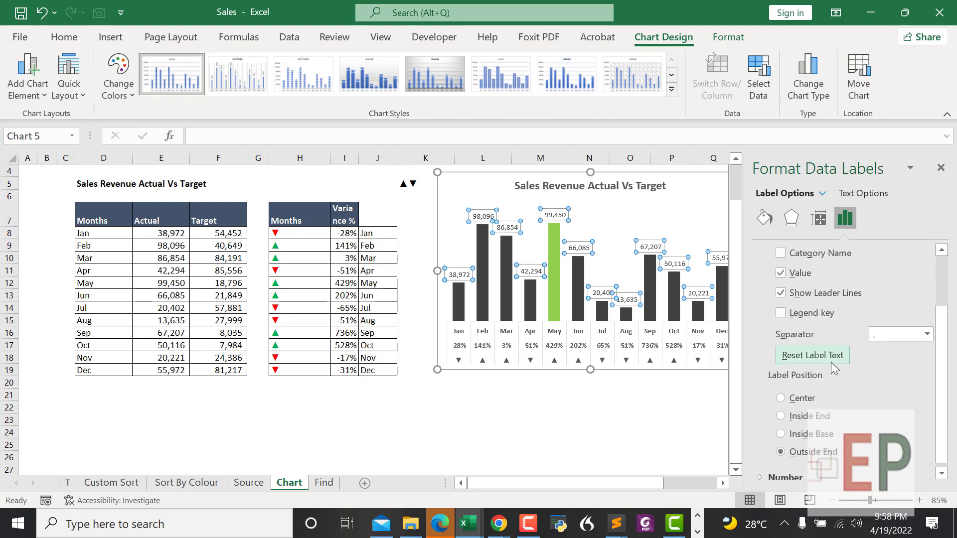
scroll(830, 362, down, 1)
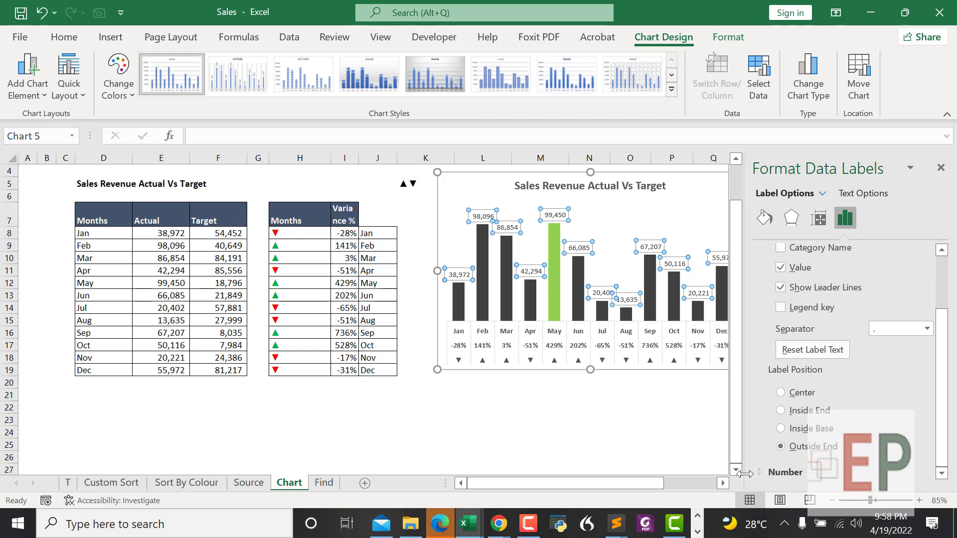
click(793, 471)
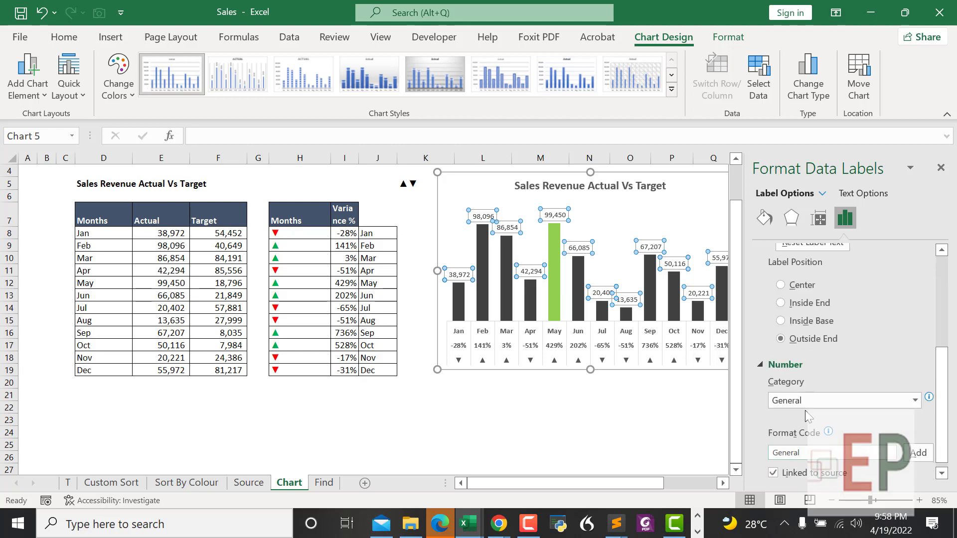
scroll(812, 388, up, 3)
scroll(820, 355, up, 2)
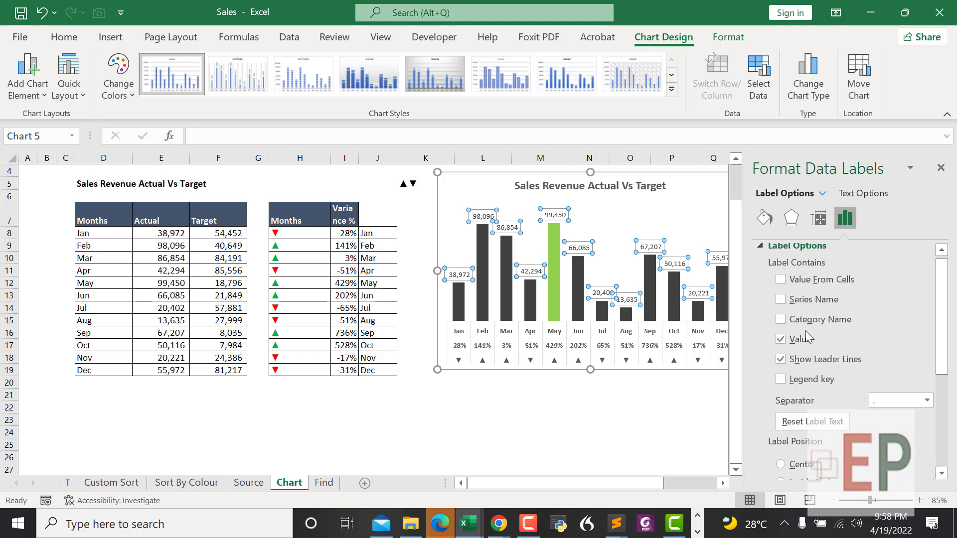
scroll(800, 349, down, 5)
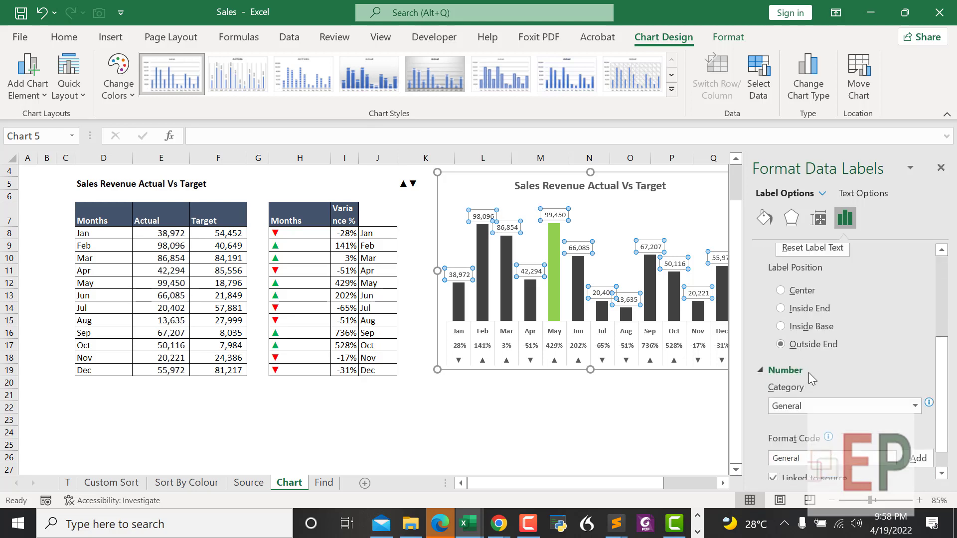
click(805, 408)
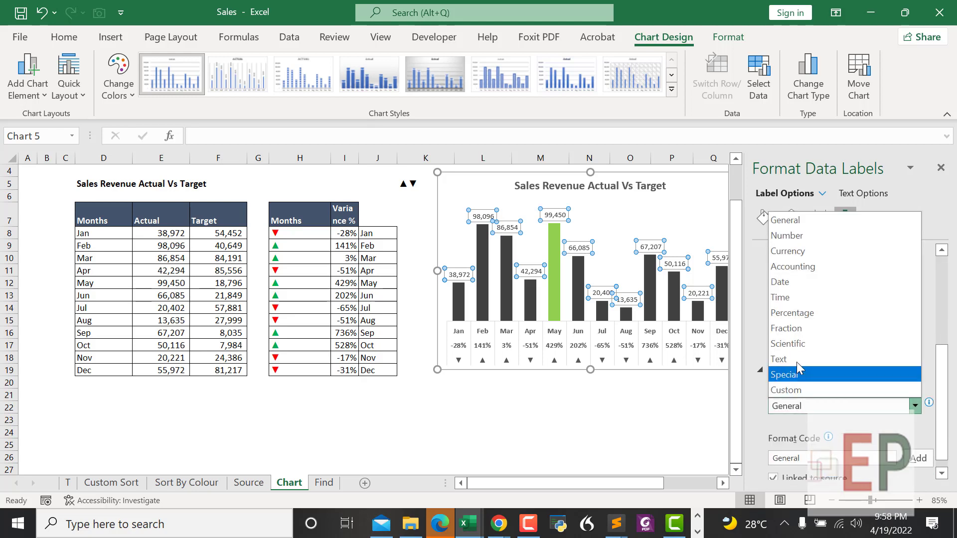
click(797, 239)
scroll(817, 391, down, 3)
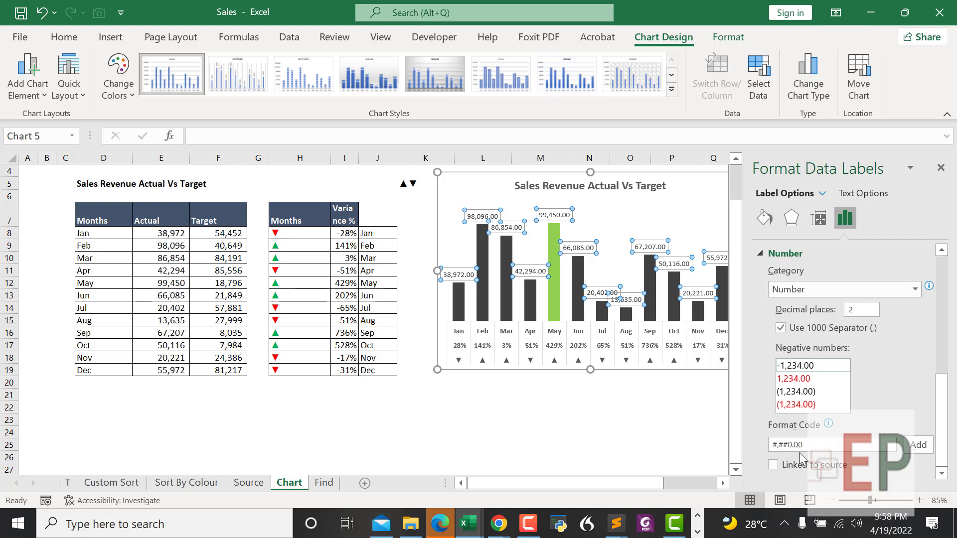
Step: Change the labels' format code to #,###, add it, and close the pane
click(848, 445)
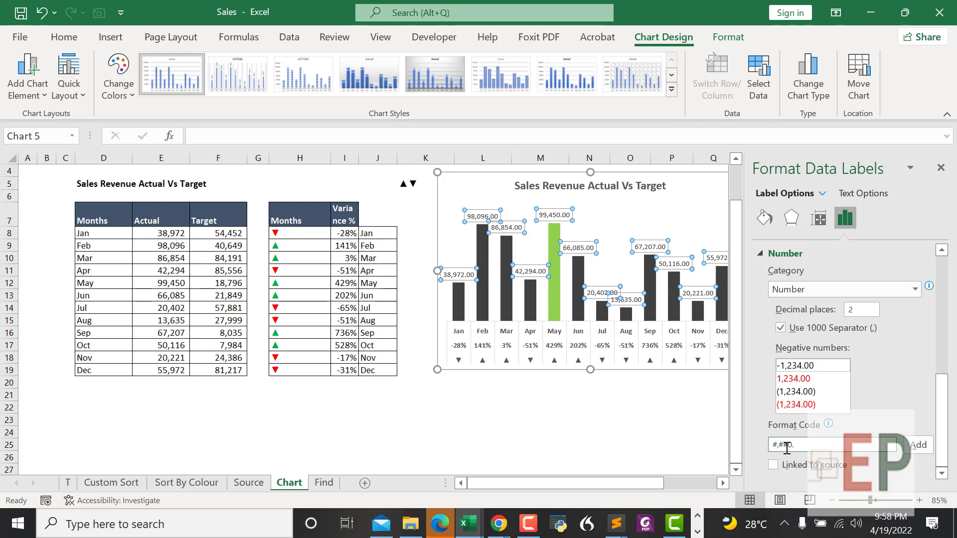
key(BackSpace)
text(#)
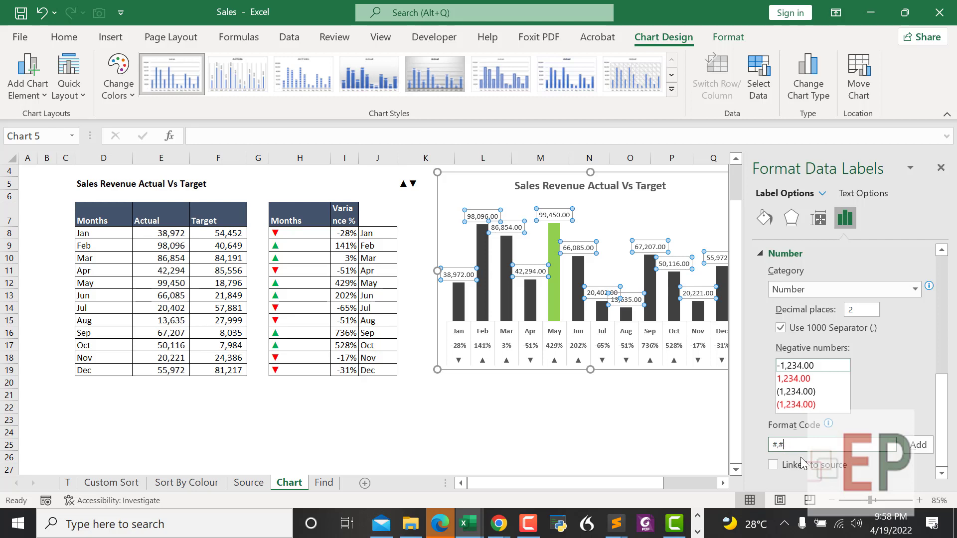
click(915, 446)
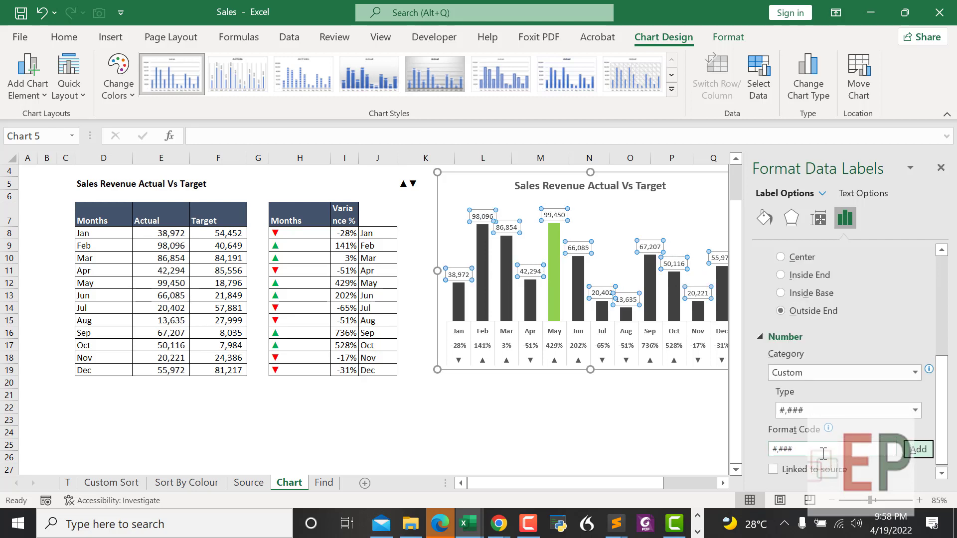
click(800, 452)
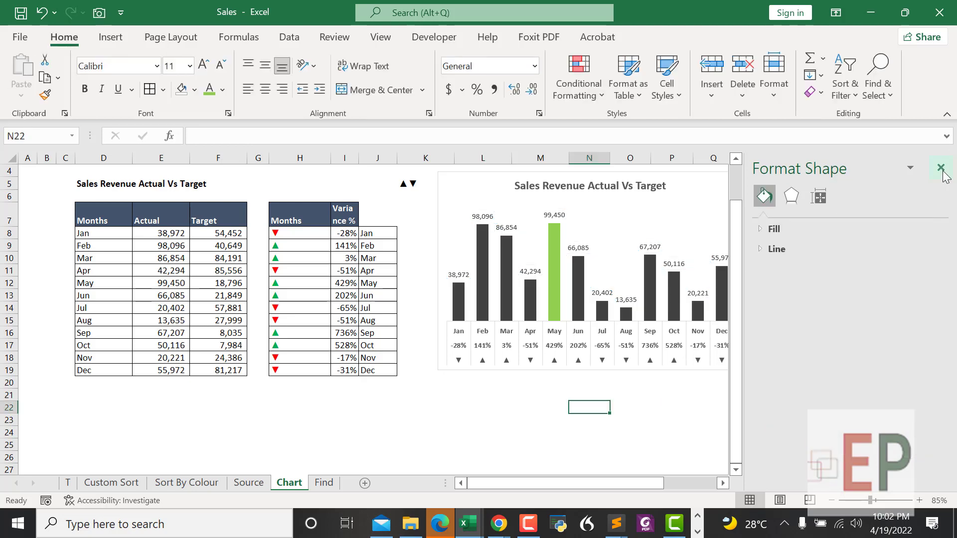
click(942, 170)
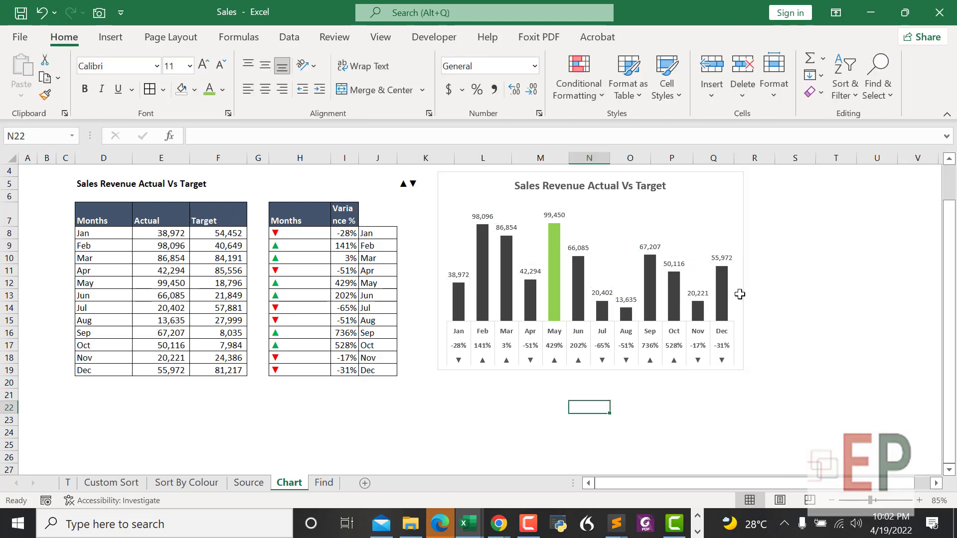
click(700, 431)
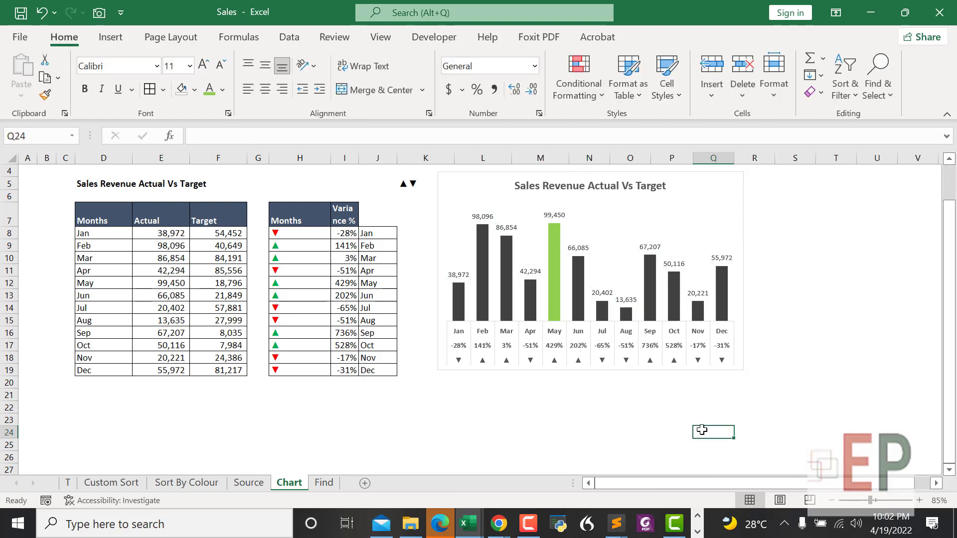
click(554, 215)
click(617, 395)
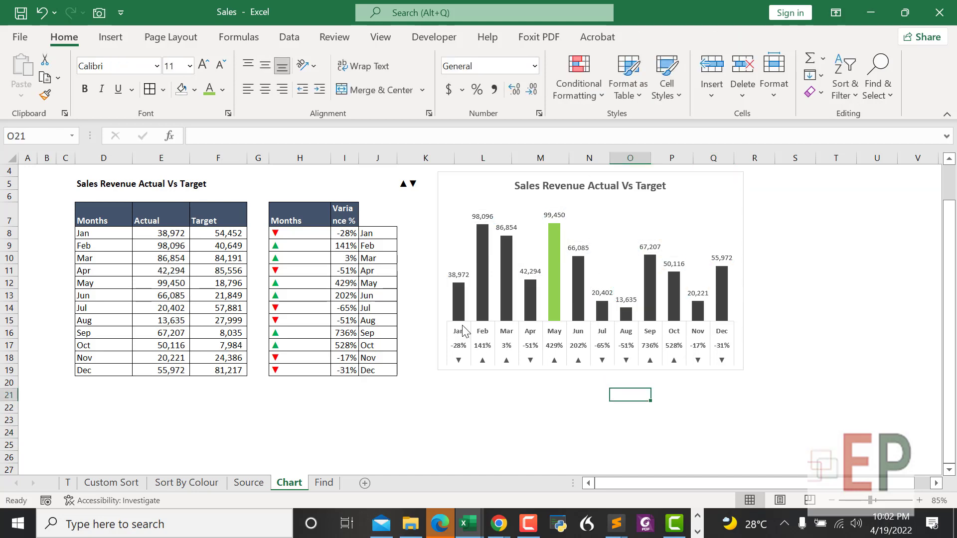
click(618, 434)
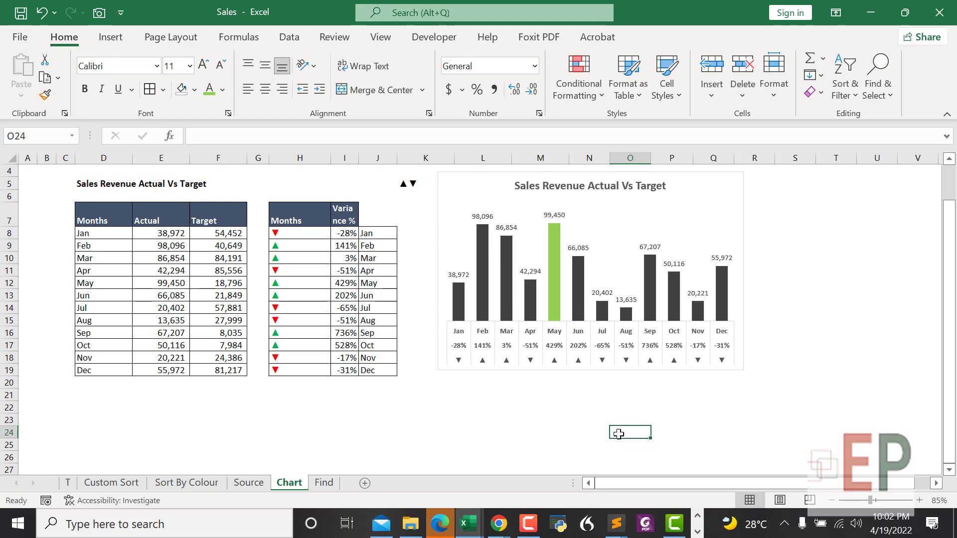
click(624, 209)
click(521, 368)
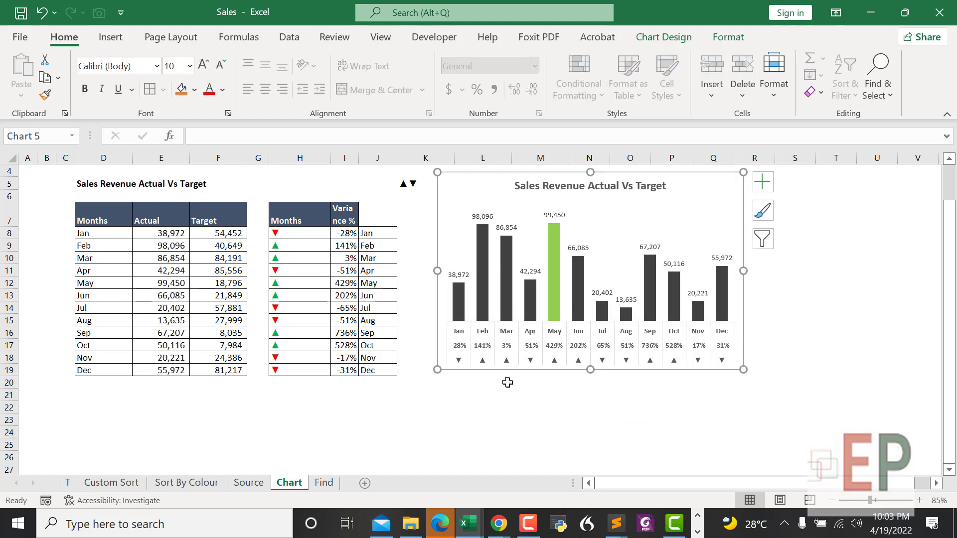